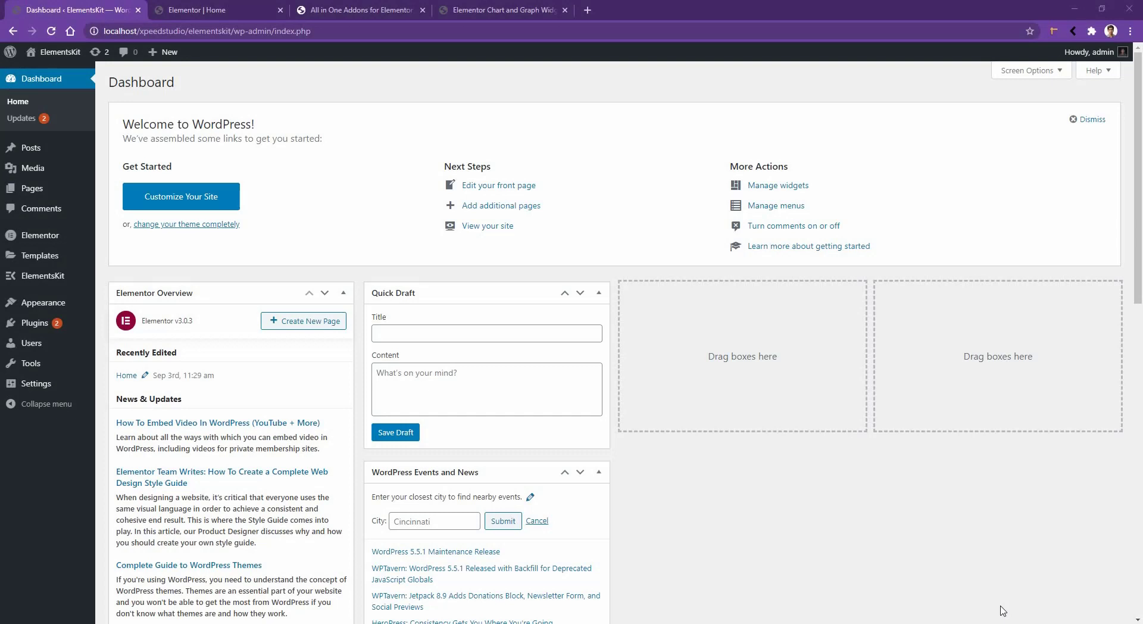
Toggle the Chart widget off and back on in ElementsKit Elements, then save changes.
{"action": "left_click", "coordinate": [42, 276]}
{"action": "left_click", "coordinate": [277, 218]}
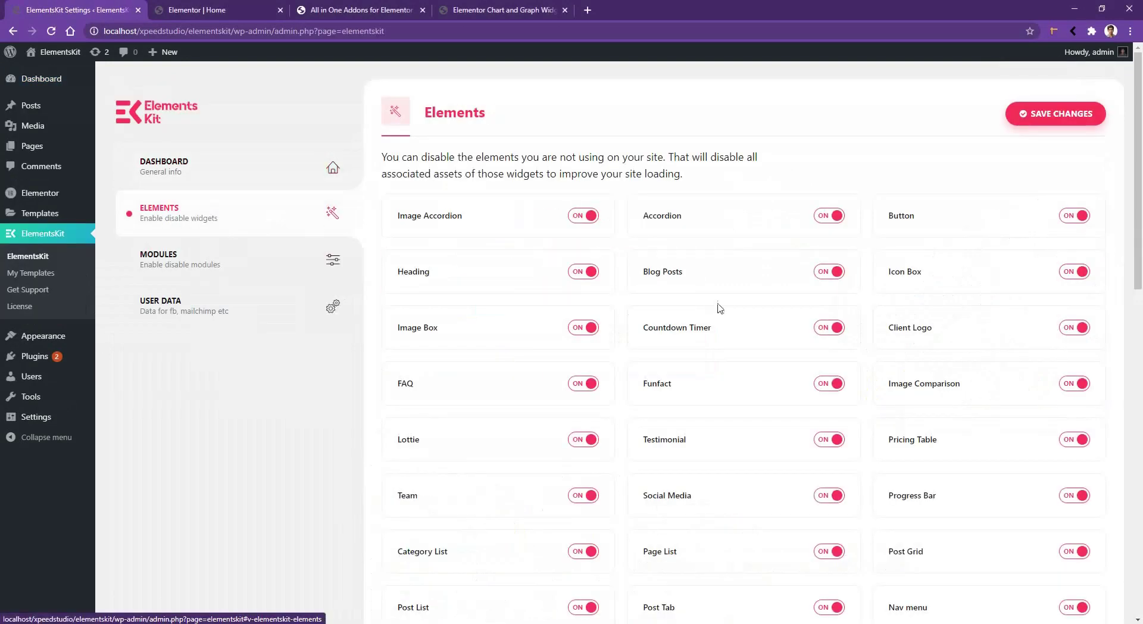
{"action": "scroll", "coordinate": [719, 310], "scroll_direction": "down", "scroll_amount": 15}
{"action": "scroll", "coordinate": [719, 312], "scroll_direction": "down", "scroll_amount": 3}
{"action": "left_click", "coordinate": [829, 311]}
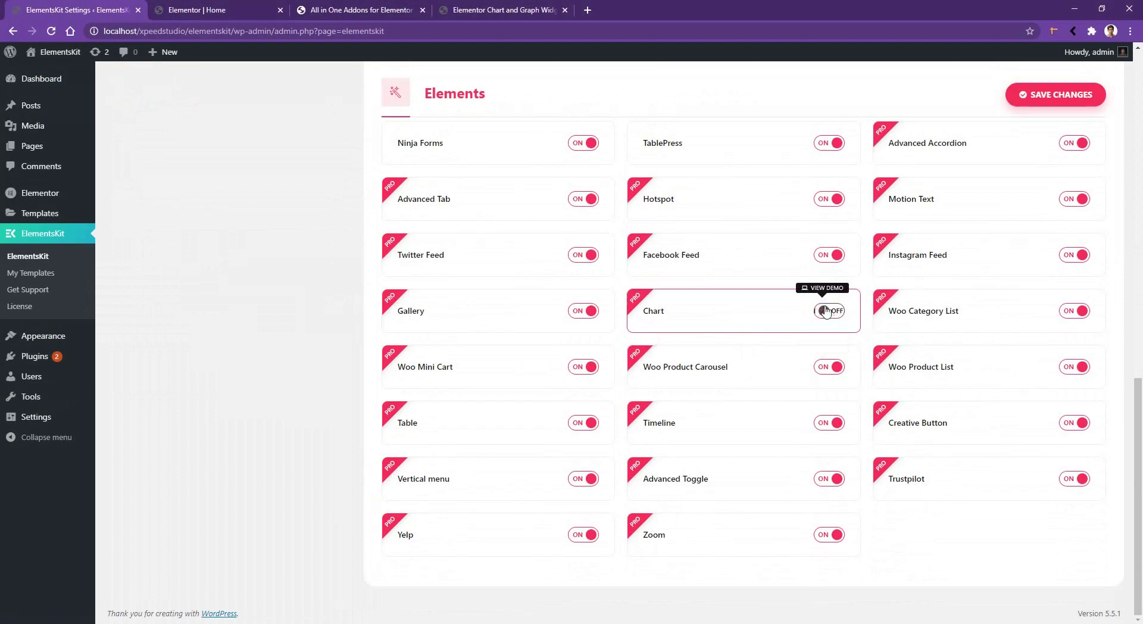
{"action": "left_click", "coordinate": [828, 311]}
{"action": "left_click", "coordinate": [1059, 99]}
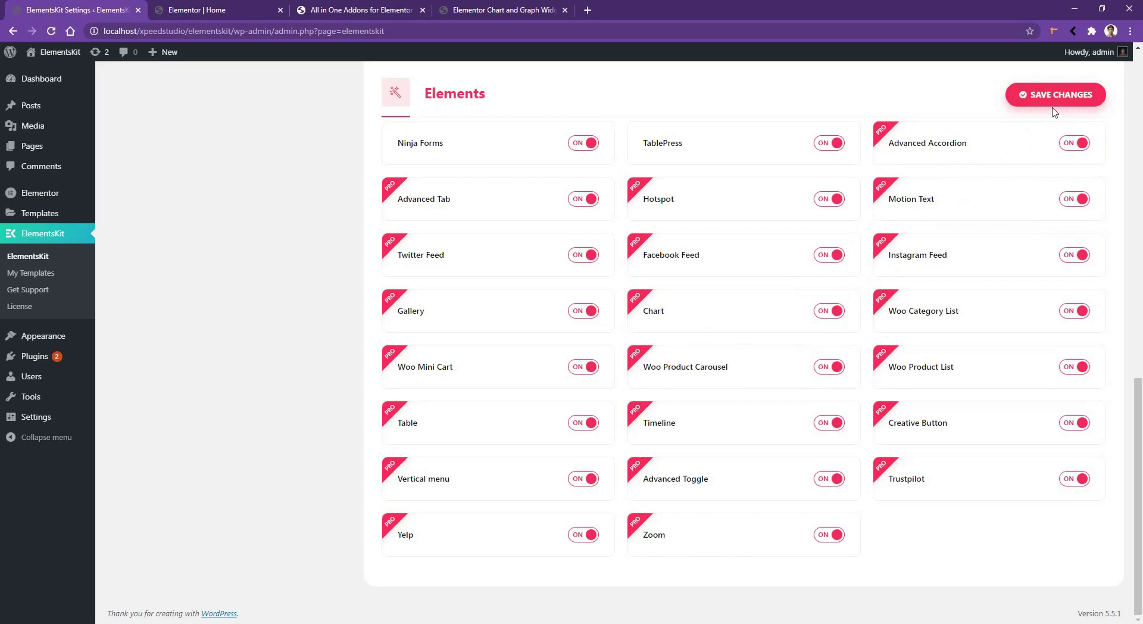
{"action": "left_click", "coordinate": [355, 8]}
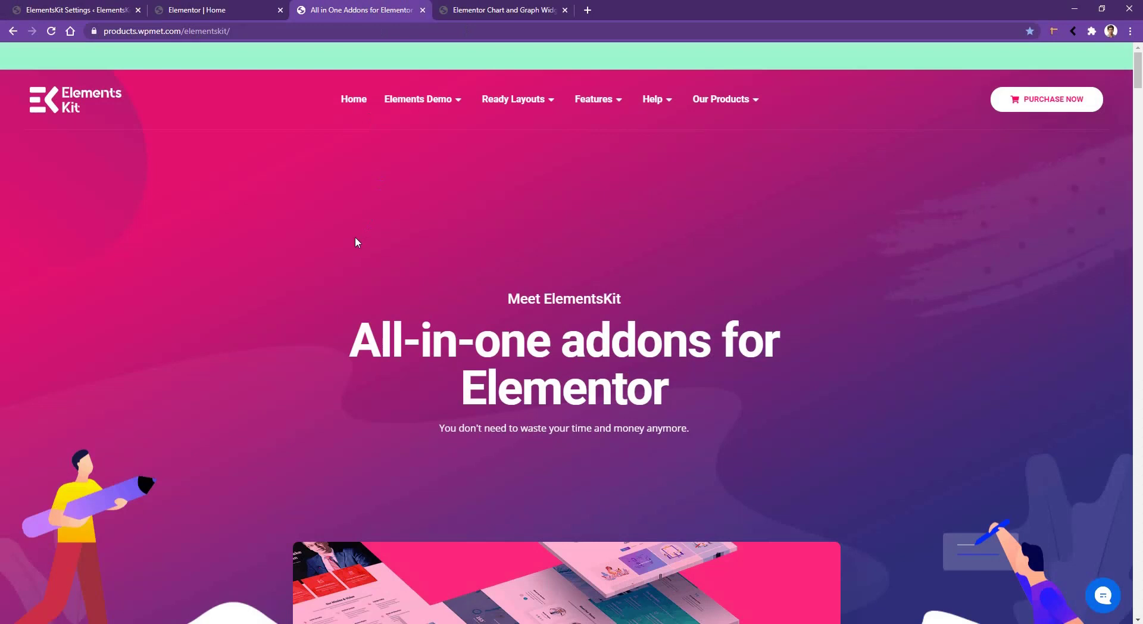
Browse the ElementsKit Chart demo page through its bar, line, radar, pie and polar area examples.
{"action": "mouse_move", "coordinate": [415, 105]}
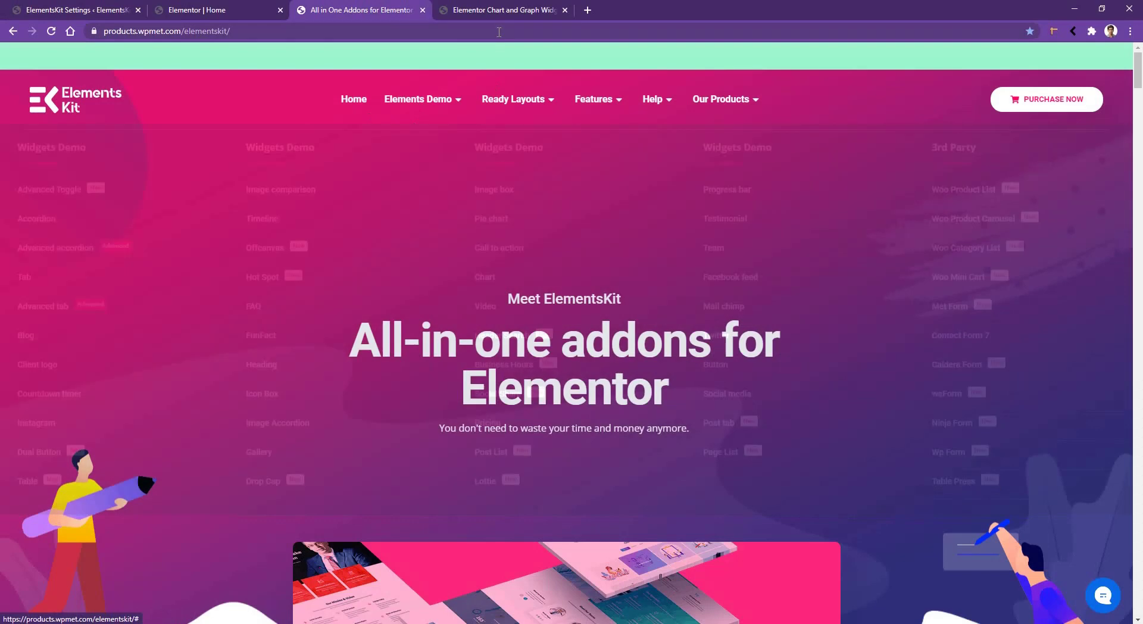
{"action": "left_click", "coordinate": [499, 13]}
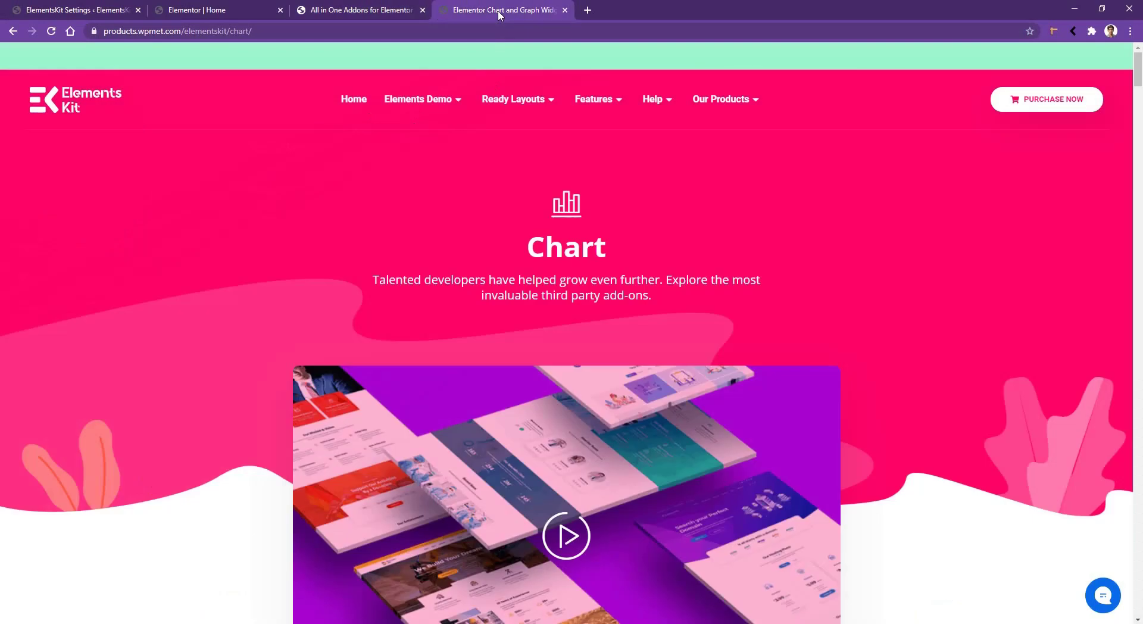
{"action": "scroll", "coordinate": [428, 188], "scroll_direction": "down", "scroll_amount": 10}
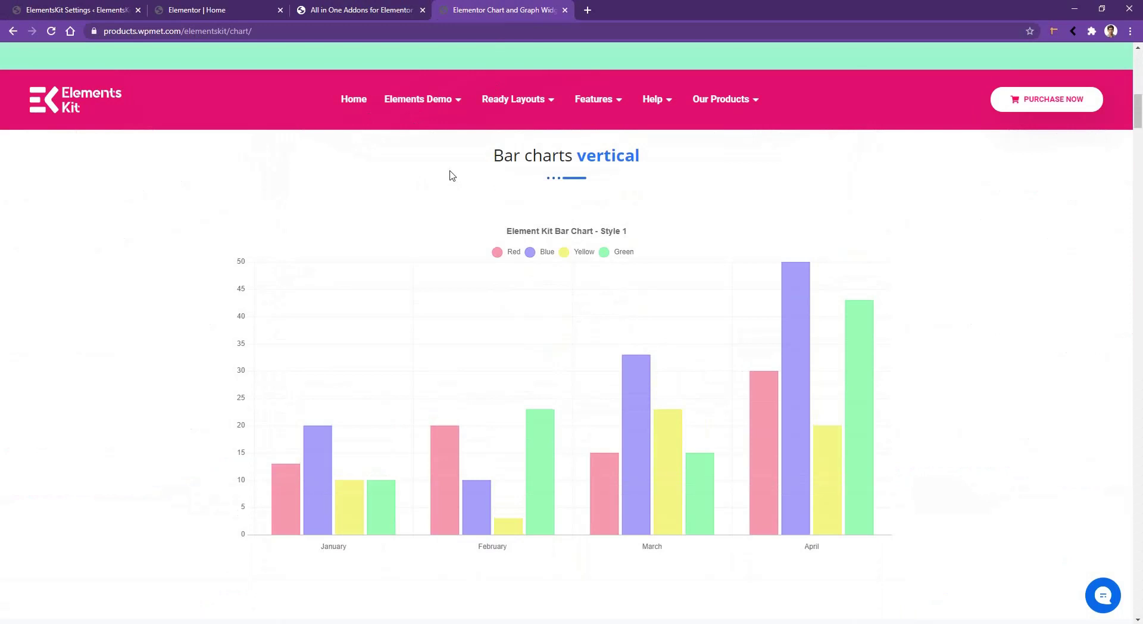
{"action": "scroll", "coordinate": [451, 179], "scroll_direction": "down", "scroll_amount": 4}
{"action": "scroll", "coordinate": [449, 180], "scroll_direction": "down", "scroll_amount": 5}
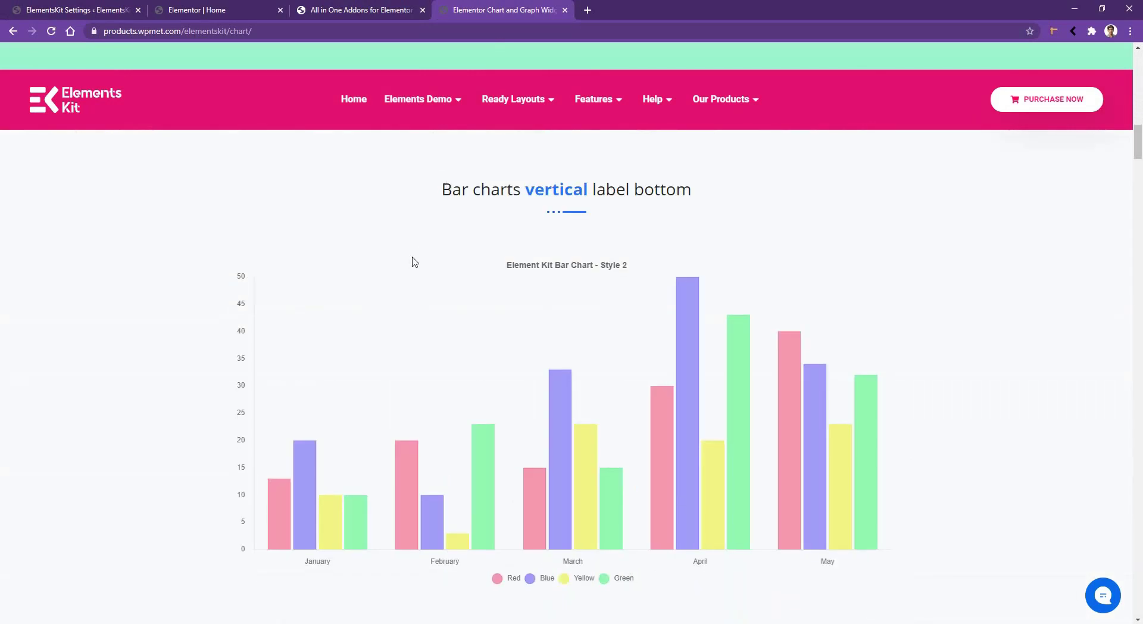
{"action": "scroll", "coordinate": [381, 265], "scroll_direction": "down", "scroll_amount": 9}
{"action": "scroll", "coordinate": [303, 268], "scroll_direction": "down", "scroll_amount": 8}
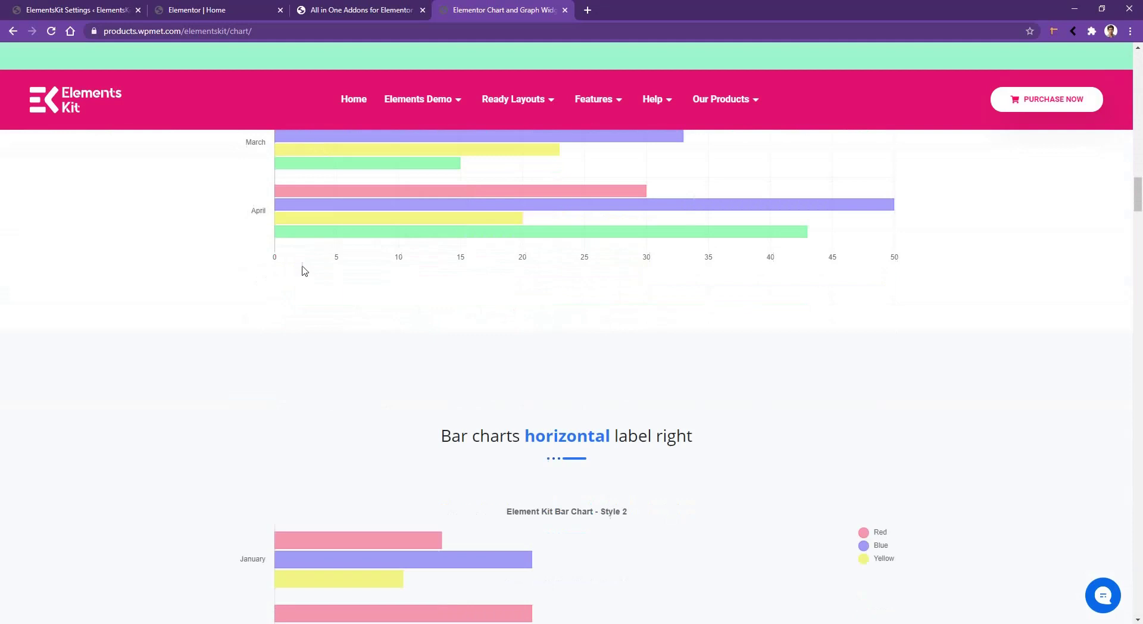
{"action": "scroll", "coordinate": [304, 272], "scroll_direction": "down", "scroll_amount": 12}
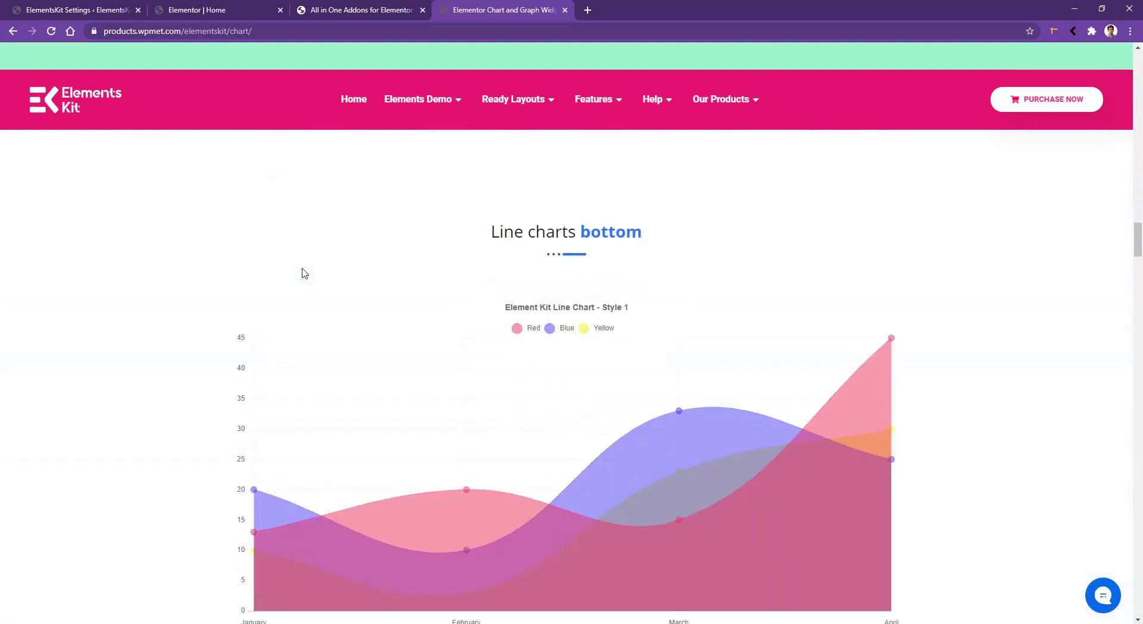
{"action": "scroll", "coordinate": [304, 273], "scroll_direction": "down", "scroll_amount": 18}
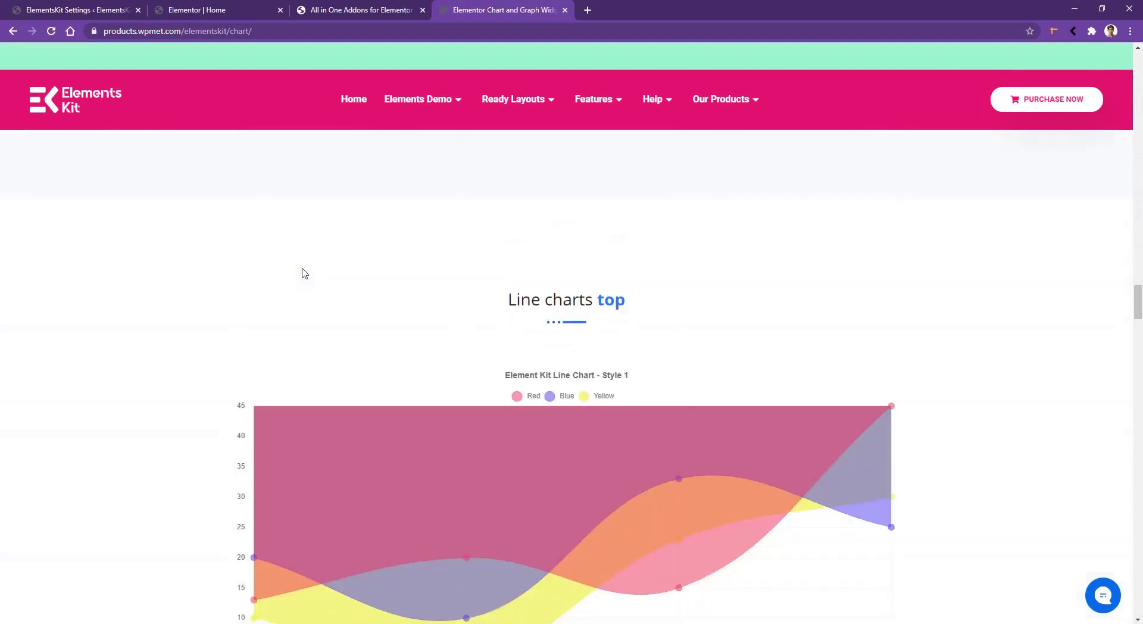
{"action": "scroll", "coordinate": [304, 273], "scroll_direction": "down", "scroll_amount": 20}
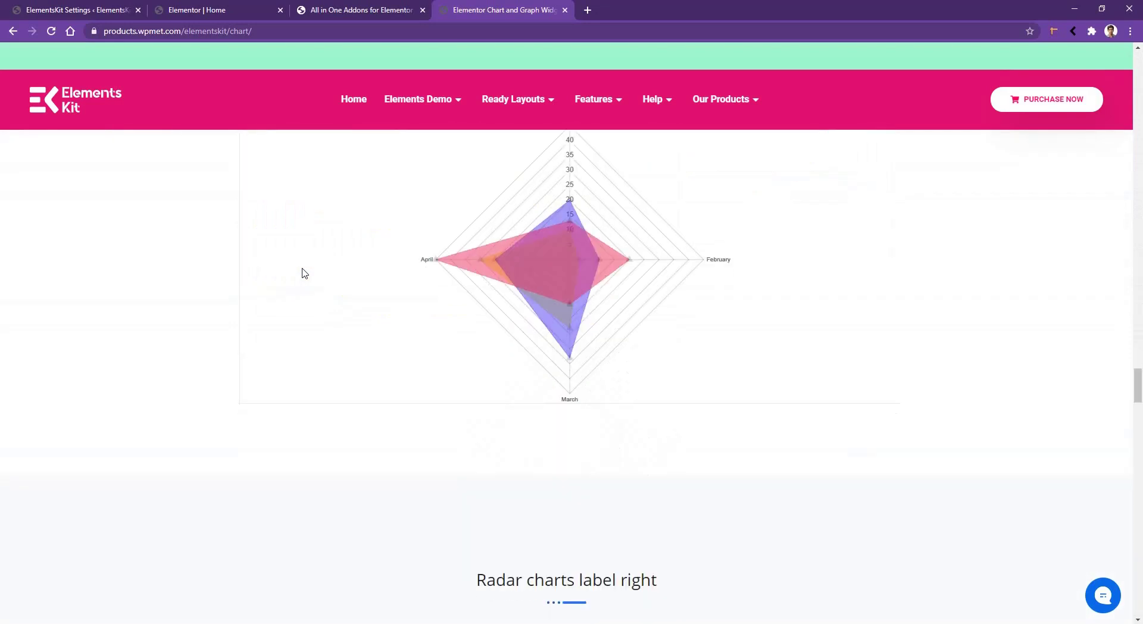
{"action": "scroll", "coordinate": [304, 273], "scroll_direction": "down", "scroll_amount": 8}
{"action": "scroll", "coordinate": [304, 273], "scroll_direction": "down", "scroll_amount": 8}
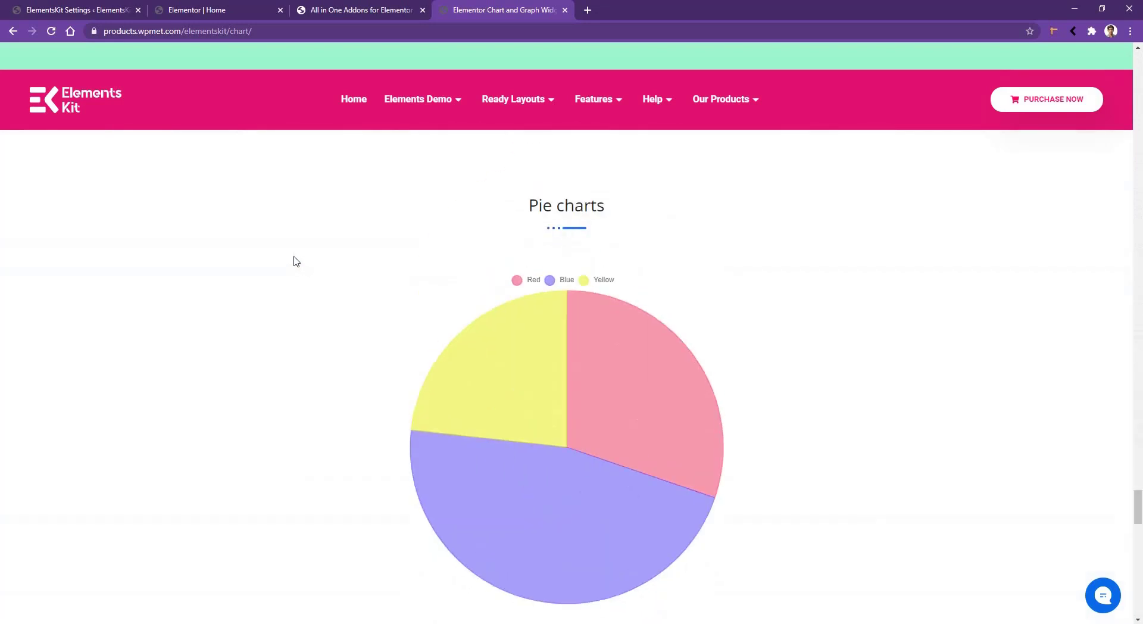
{"action": "scroll", "coordinate": [296, 262], "scroll_direction": "down", "scroll_amount": 15}
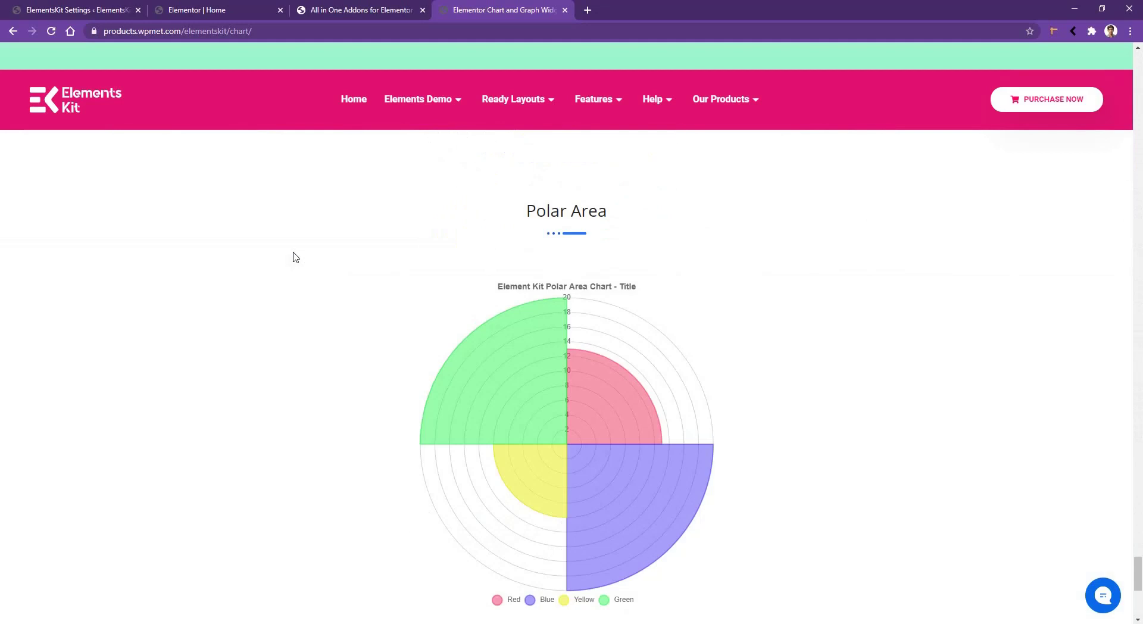
{"action": "scroll", "coordinate": [296, 257], "scroll_direction": "down", "scroll_amount": 1}
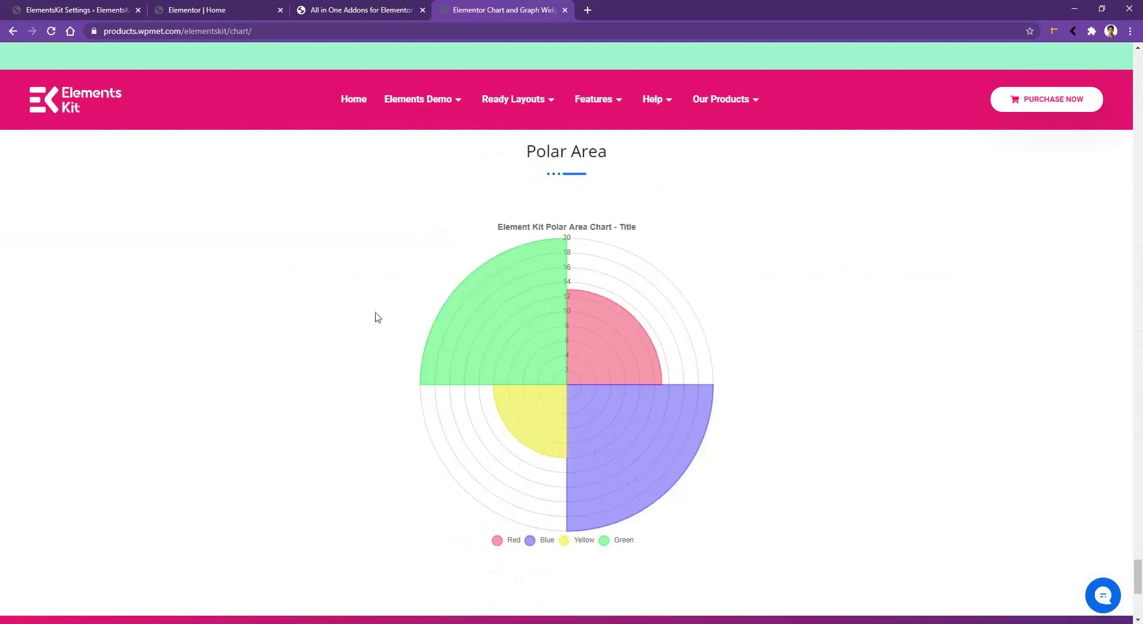
{"action": "mouse_move", "coordinate": [586, 344]}
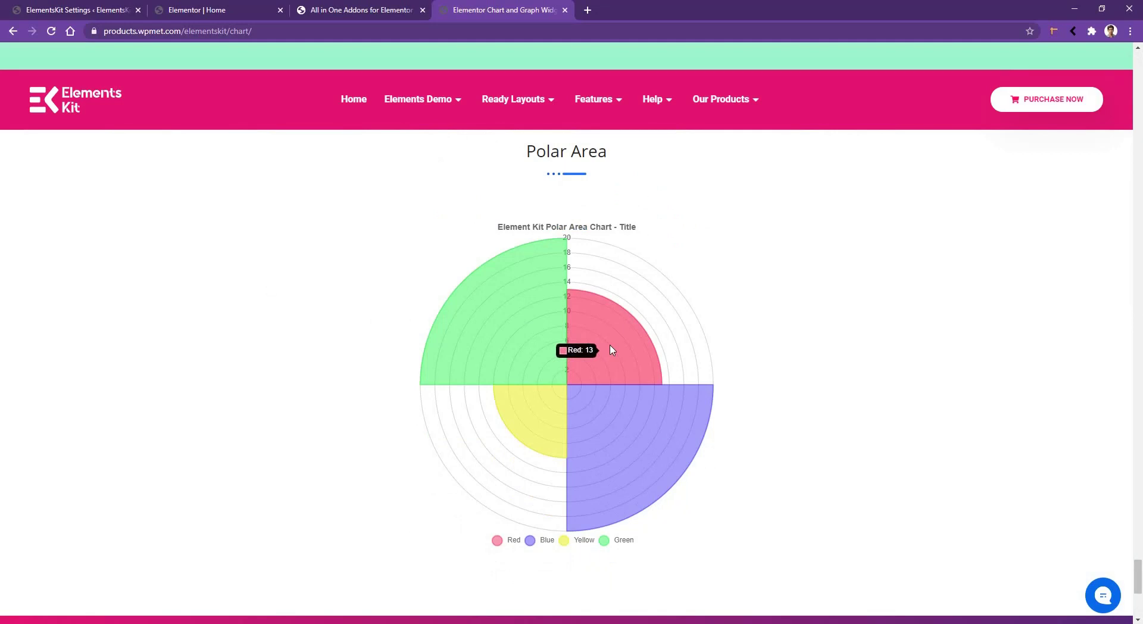
{"action": "left_click", "coordinate": [222, 10]}
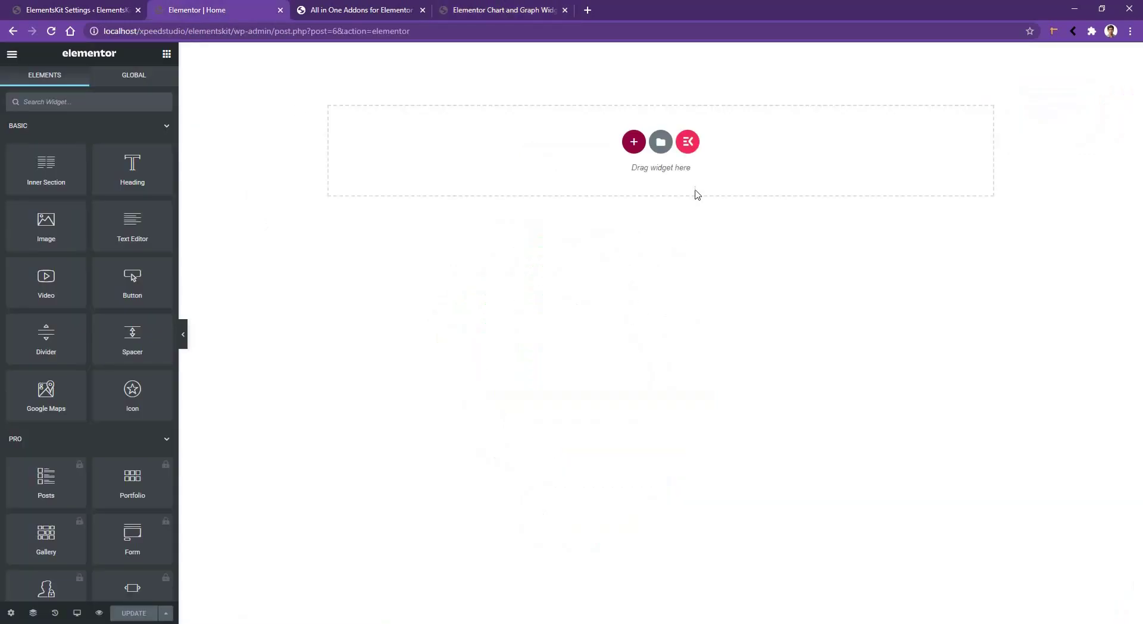
Preview the 'Bar charts vertical label bottom' preset under ElementsKit Widget Presets > CHART.
{"action": "left_click", "coordinate": [687, 144]}
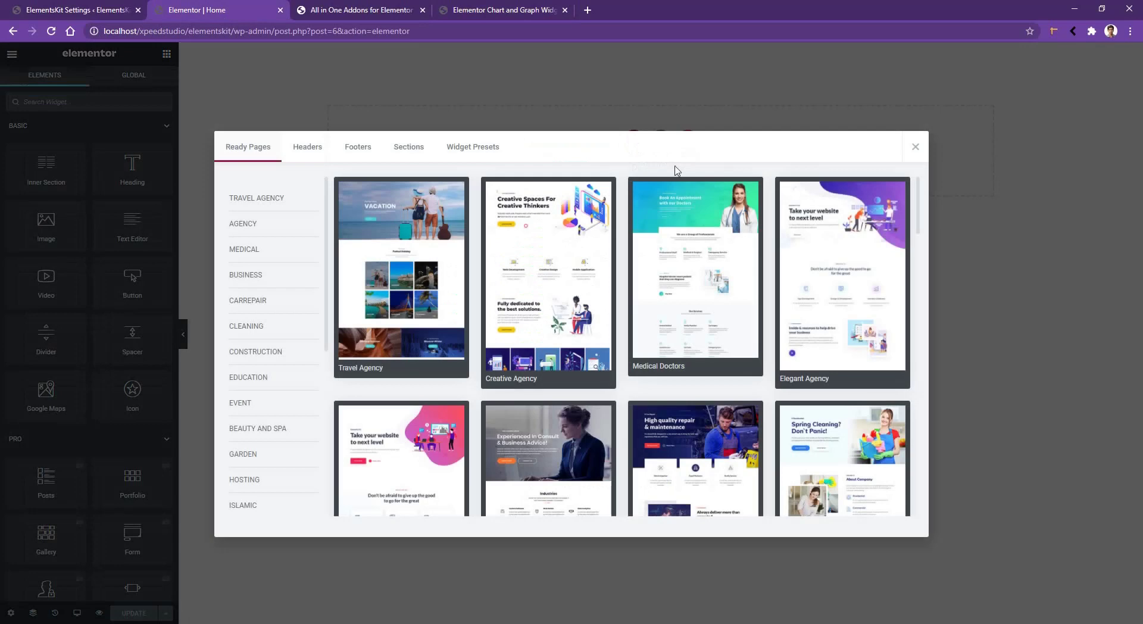
{"action": "left_click", "coordinate": [474, 145]}
{"action": "scroll", "coordinate": [280, 324], "scroll_direction": "down", "scroll_amount": 6}
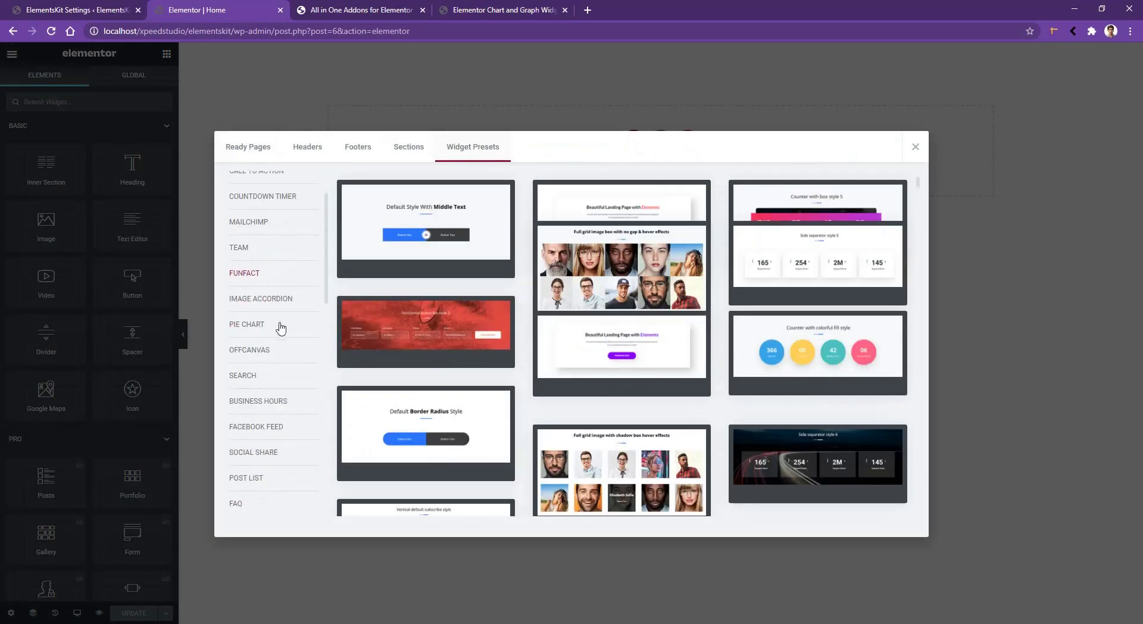
{"action": "left_click", "coordinate": [250, 325]}
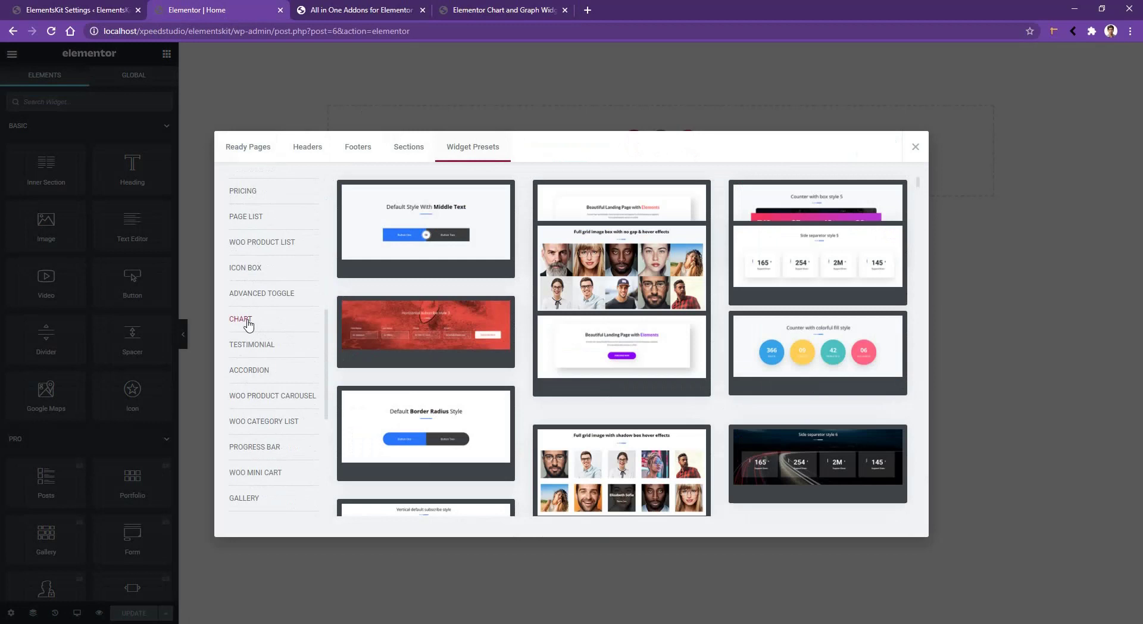
{"action": "scroll", "coordinate": [524, 300], "scroll_direction": "down", "scroll_amount": 5}
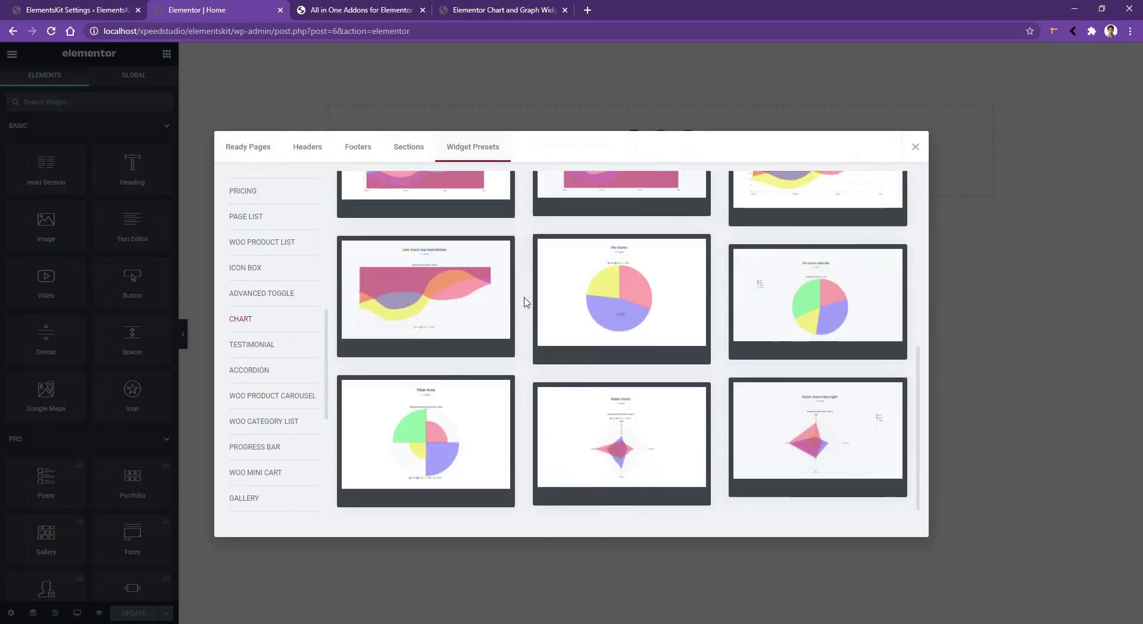
{"action": "scroll", "coordinate": [523, 307], "scroll_direction": "up", "scroll_amount": 5}
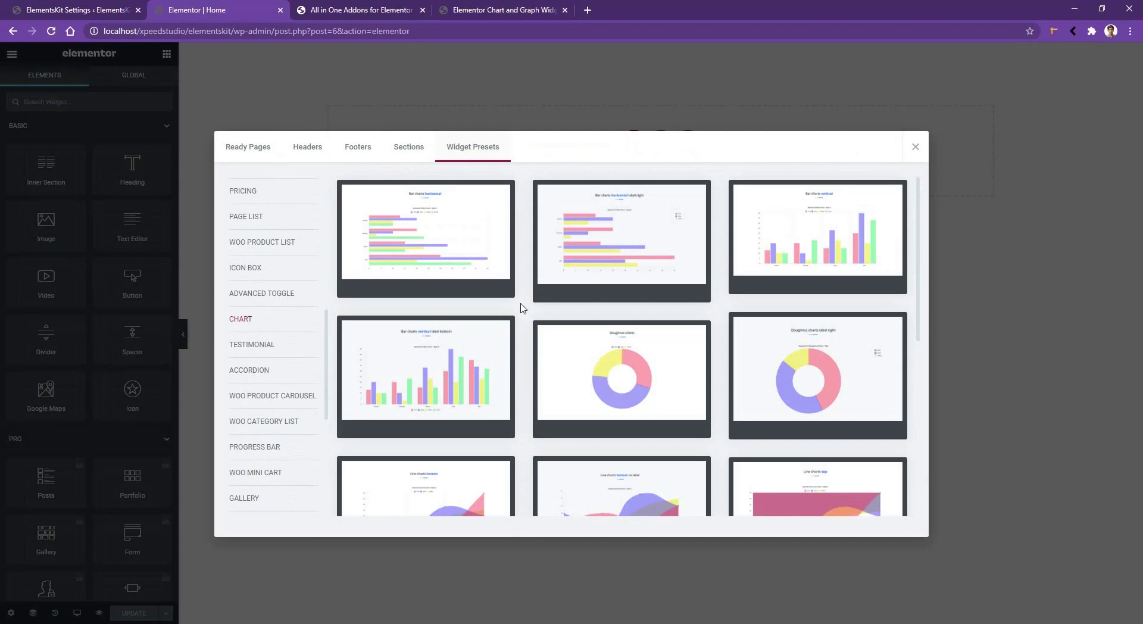
{"action": "left_click", "coordinate": [430, 371]}
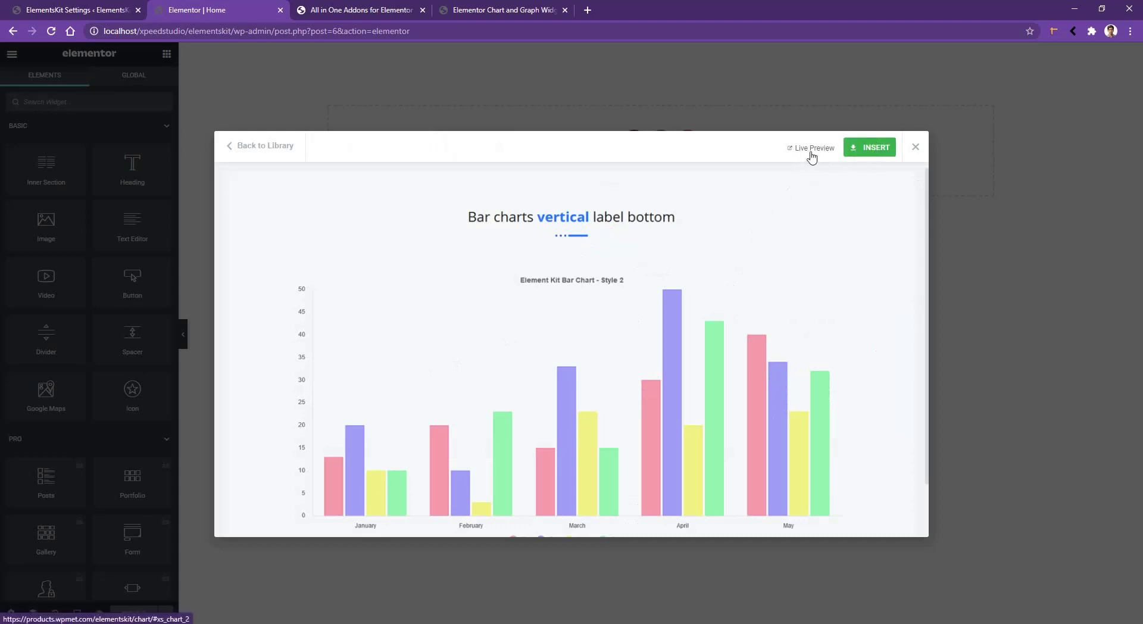
Insert the vertical bar chart preset, then delete its section from the page.
{"action": "left_click", "coordinate": [870, 153]}
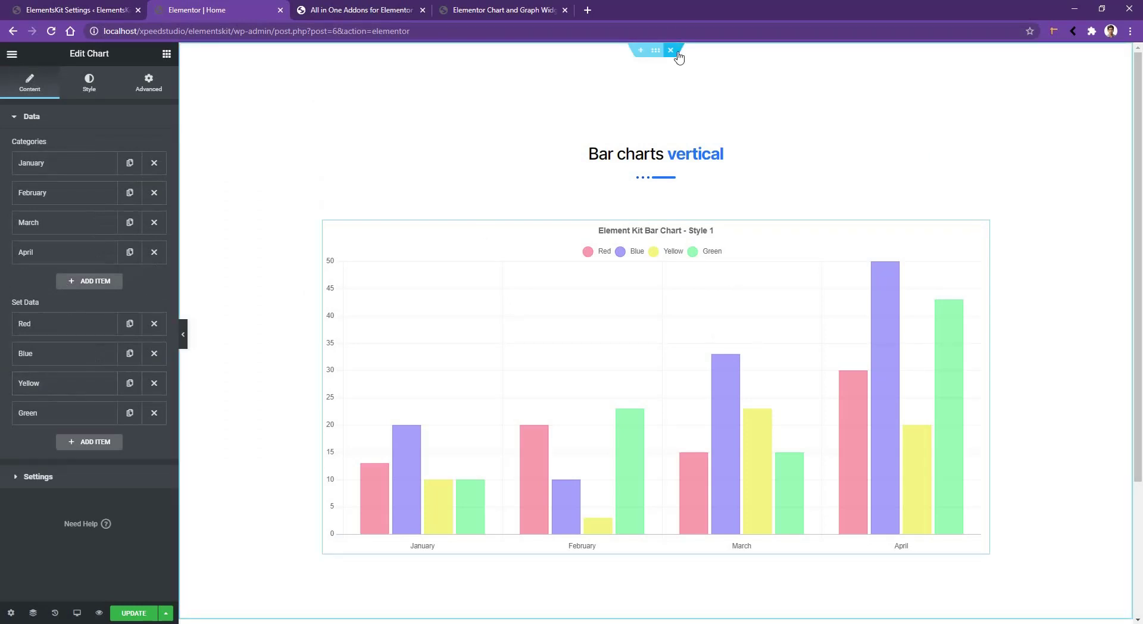
{"action": "left_click", "coordinate": [682, 60]}
Search the widgets for 'chart' and drag the Chart widget into the empty section.
{"action": "left_click", "coordinate": [87, 104]}
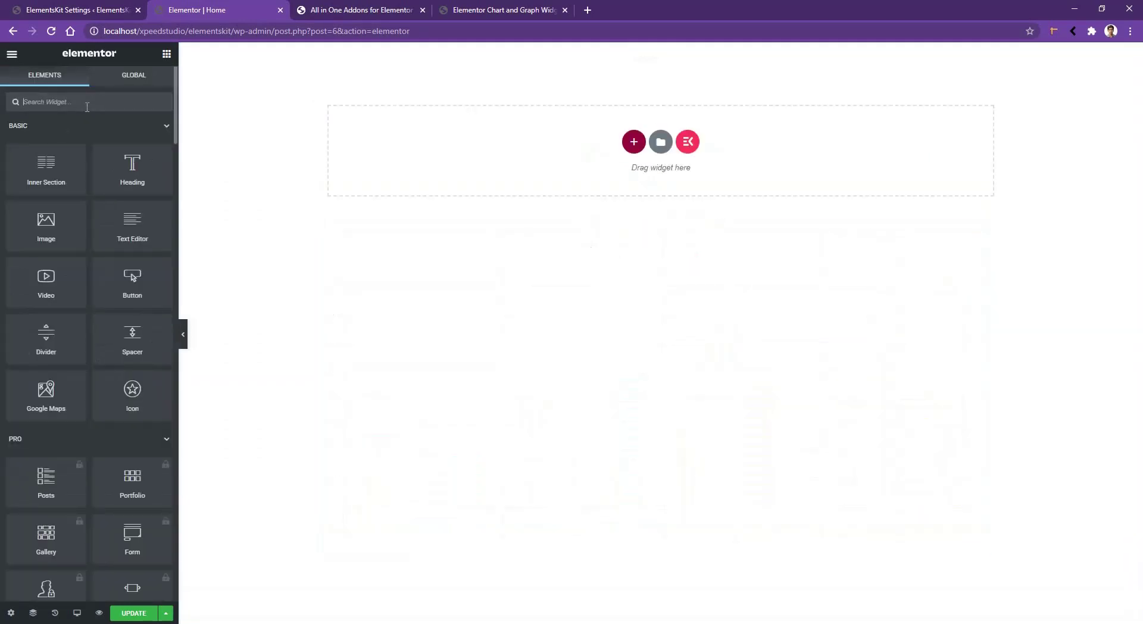
{"action": "type", "text": "chart"}
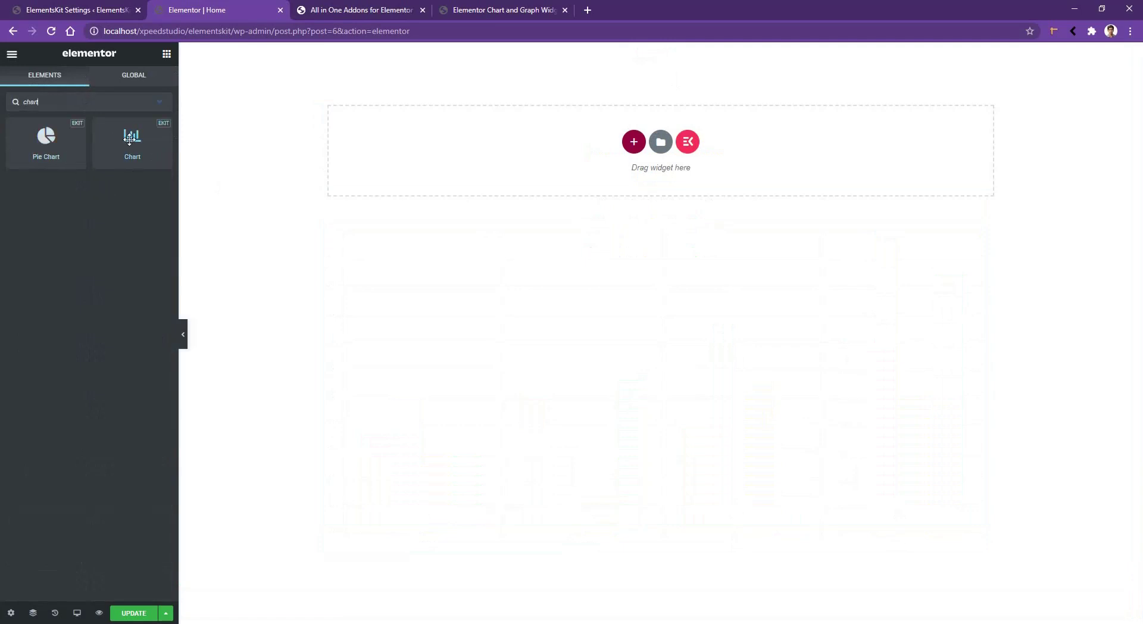
{"action": "left_click_drag", "start_coordinate": [130, 136], "coordinate": [591, 141]}
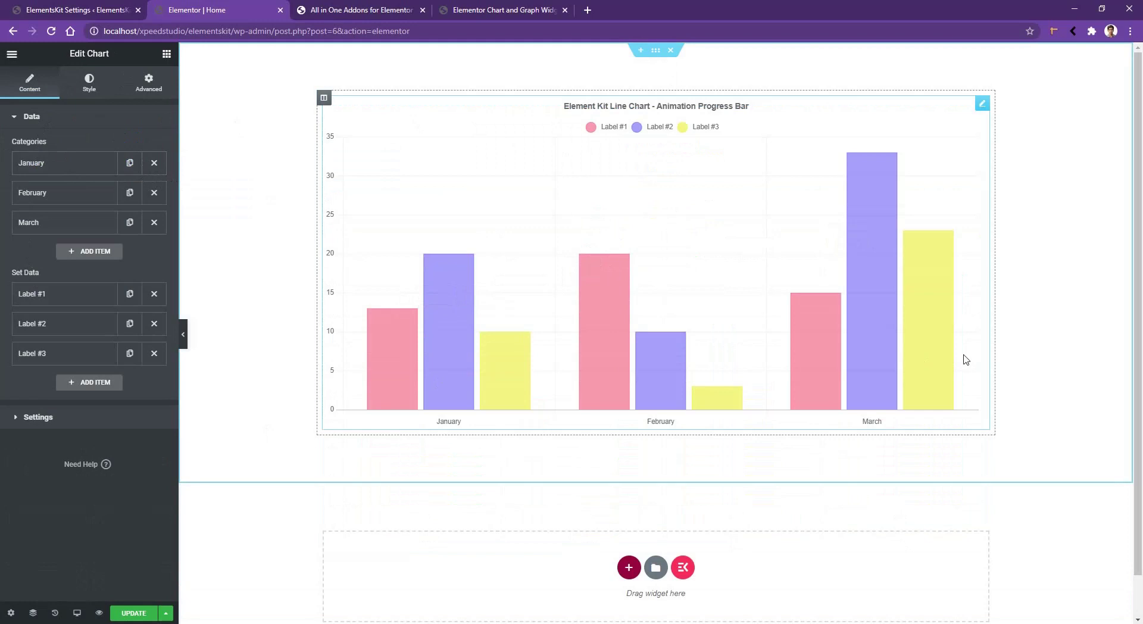
Add a fourth chart category named 'April' under Categories.
{"action": "left_click", "coordinate": [89, 252]}
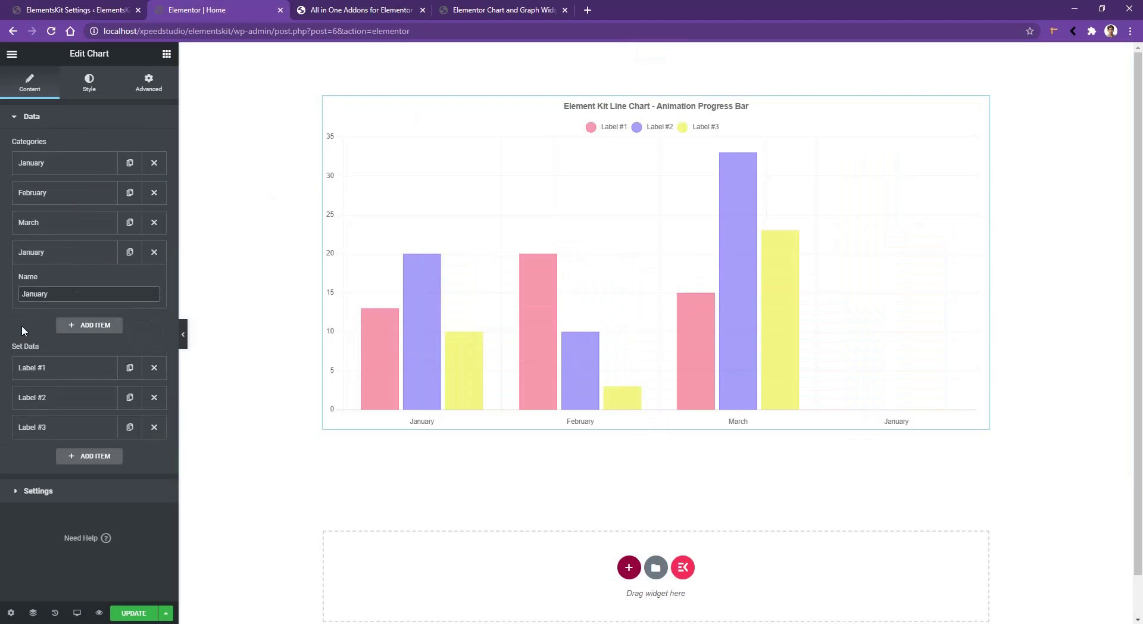
{"action": "double_click", "coordinate": [41, 292]}
{"action": "type", "text": "April"}
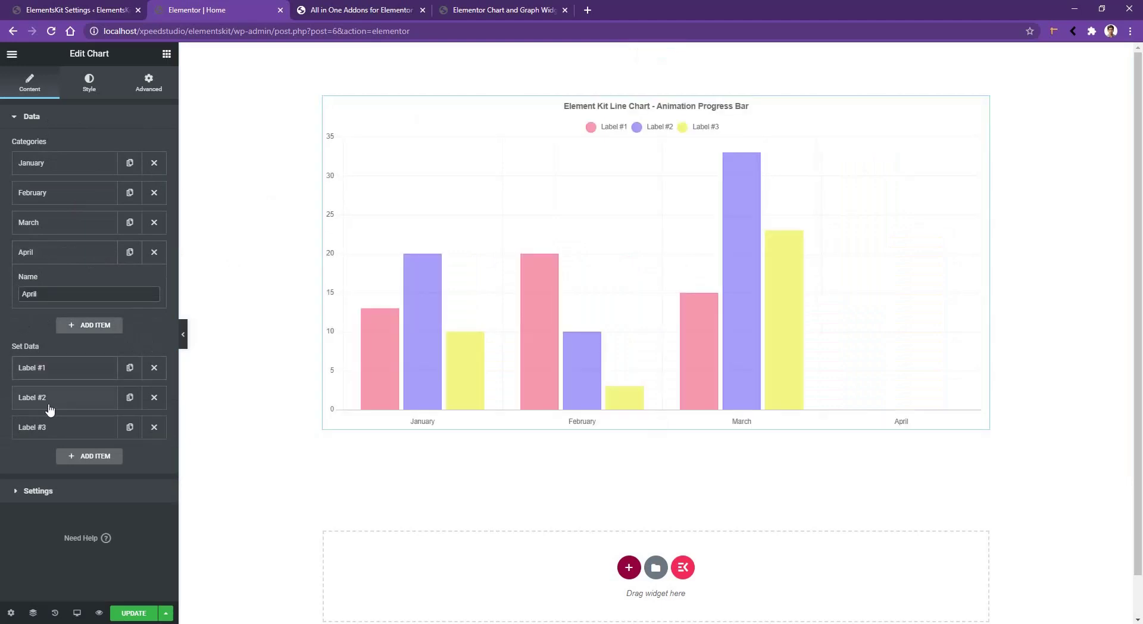
{"action": "left_click", "coordinate": [65, 370]}
{"action": "scroll", "coordinate": [68, 358], "scroll_direction": "down", "scroll_amount": 3}
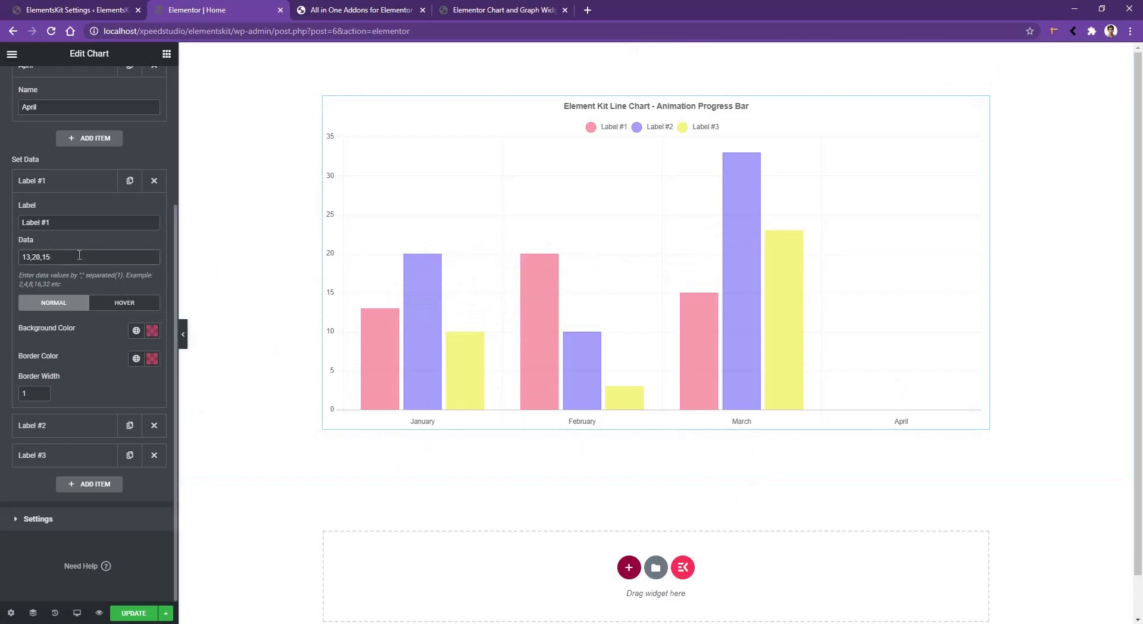
Append 45 to Label #1's data and give its bars a deep crimson red background.
{"action": "type", "text": ","}
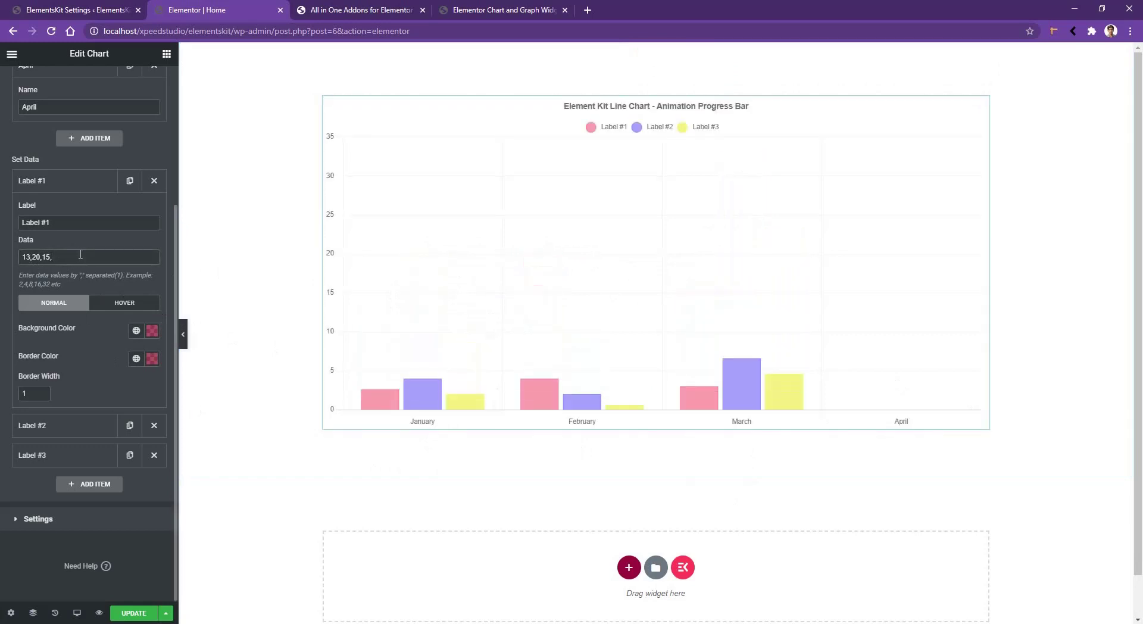
{"action": "type", "text": " 45"}
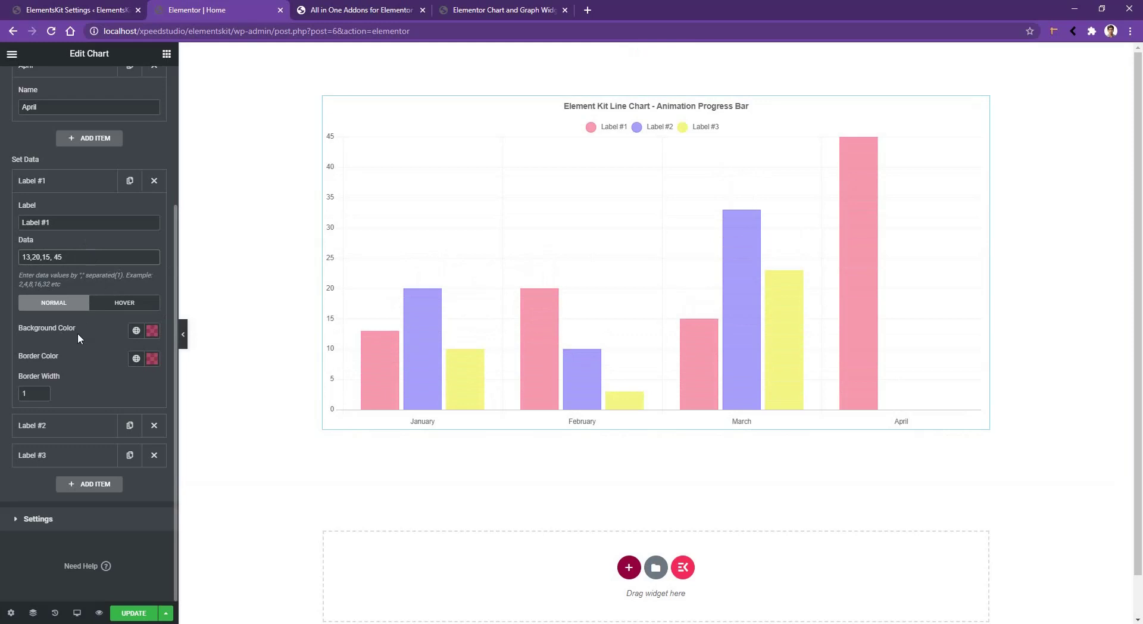
{"action": "left_click", "coordinate": [153, 332]}
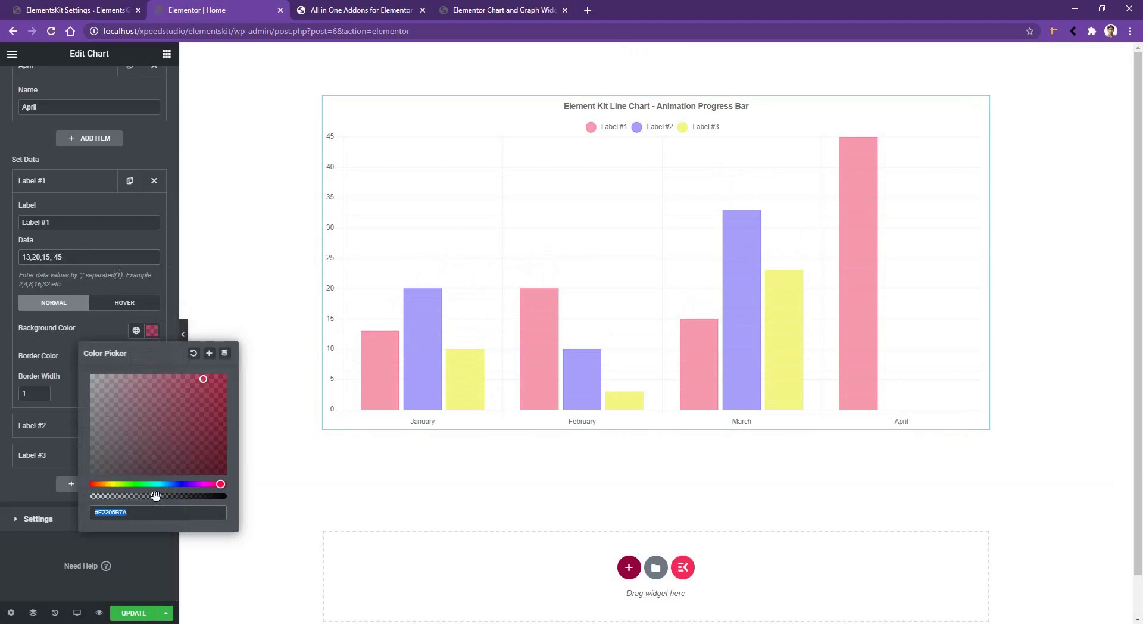
{"action": "key", "text": "BackSpace"}
{"action": "left_click", "coordinate": [1, 335]}
{"action": "left_click", "coordinate": [125, 302]}
{"action": "left_click", "coordinate": [151, 330]}
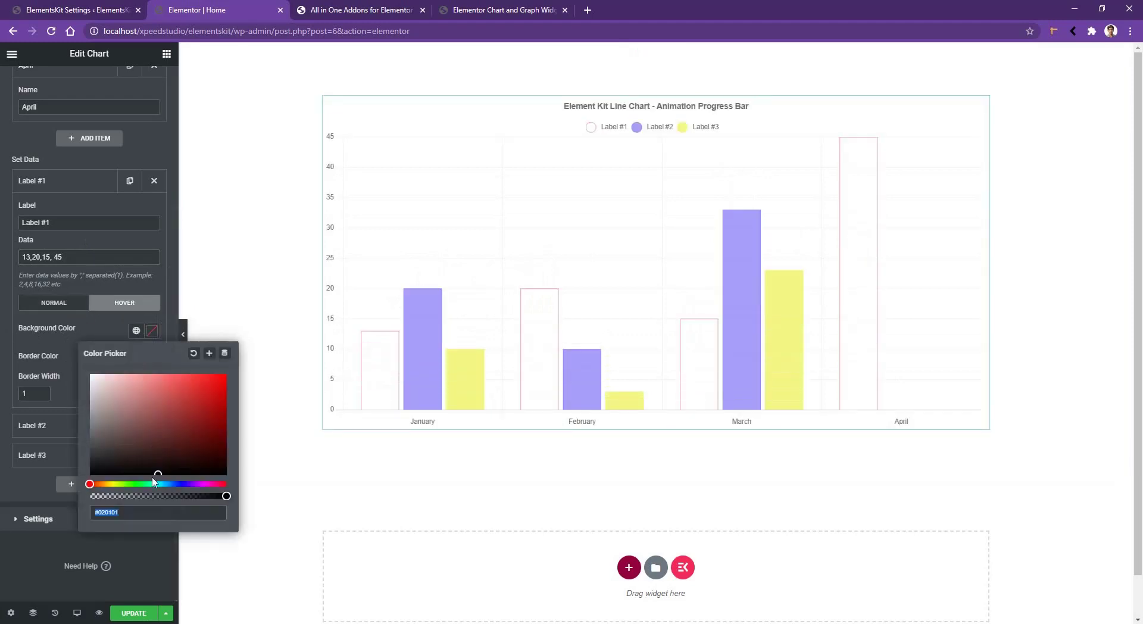
{"action": "left_click", "coordinate": [65, 452]}
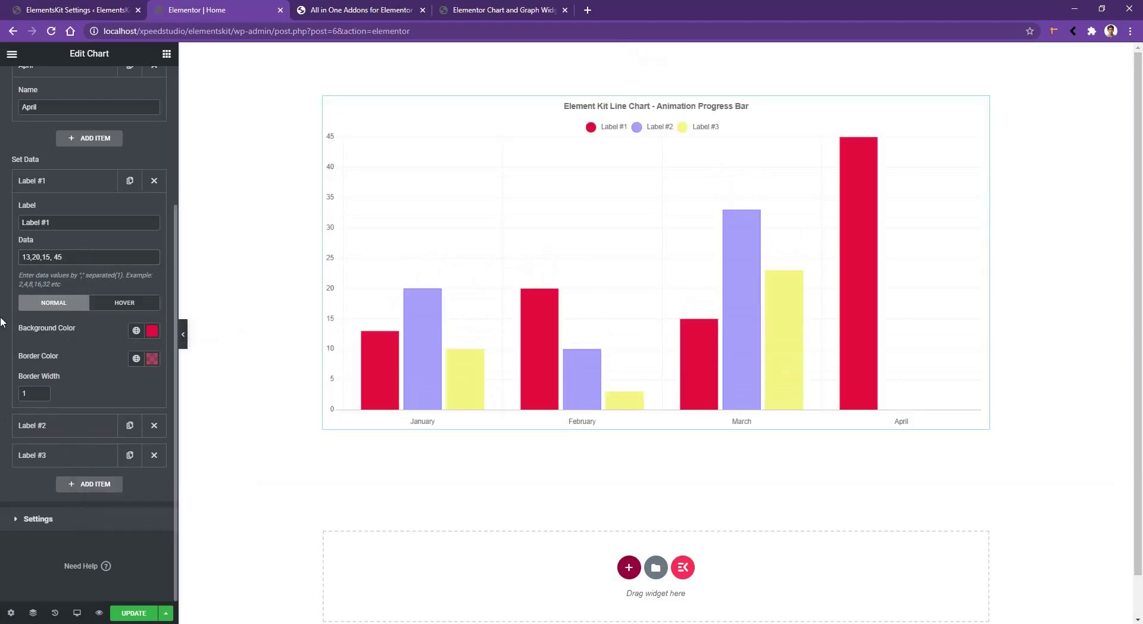
{"action": "left_click", "coordinate": [52, 426]}
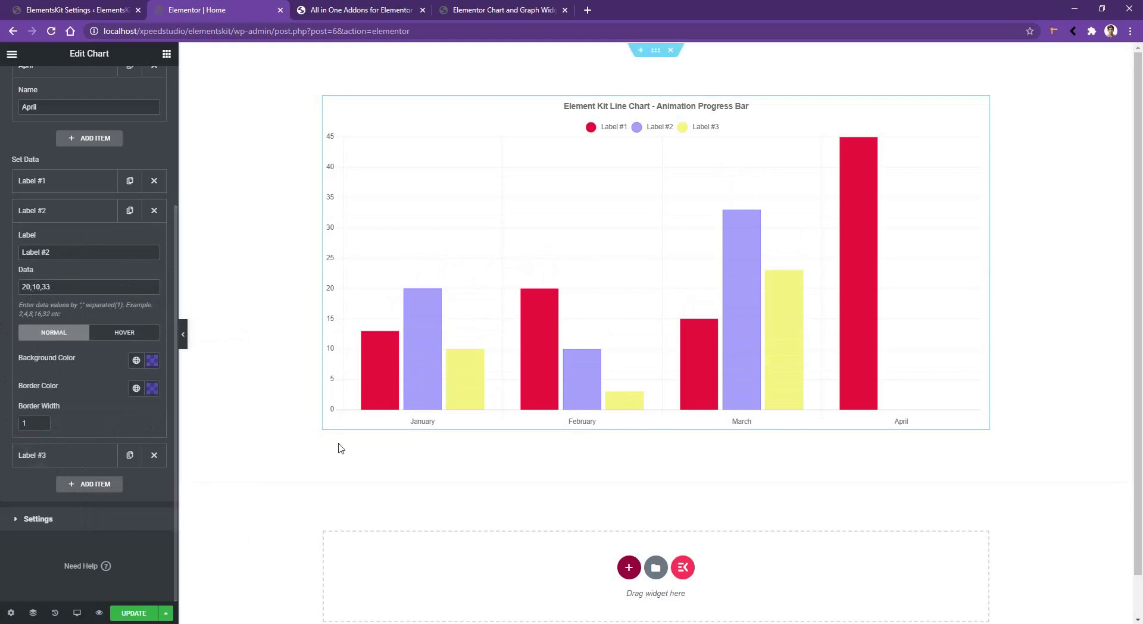
Append 25 to Label #2's data and set its border width to 3.
{"action": "mouse_move", "coordinate": [432, 375]}
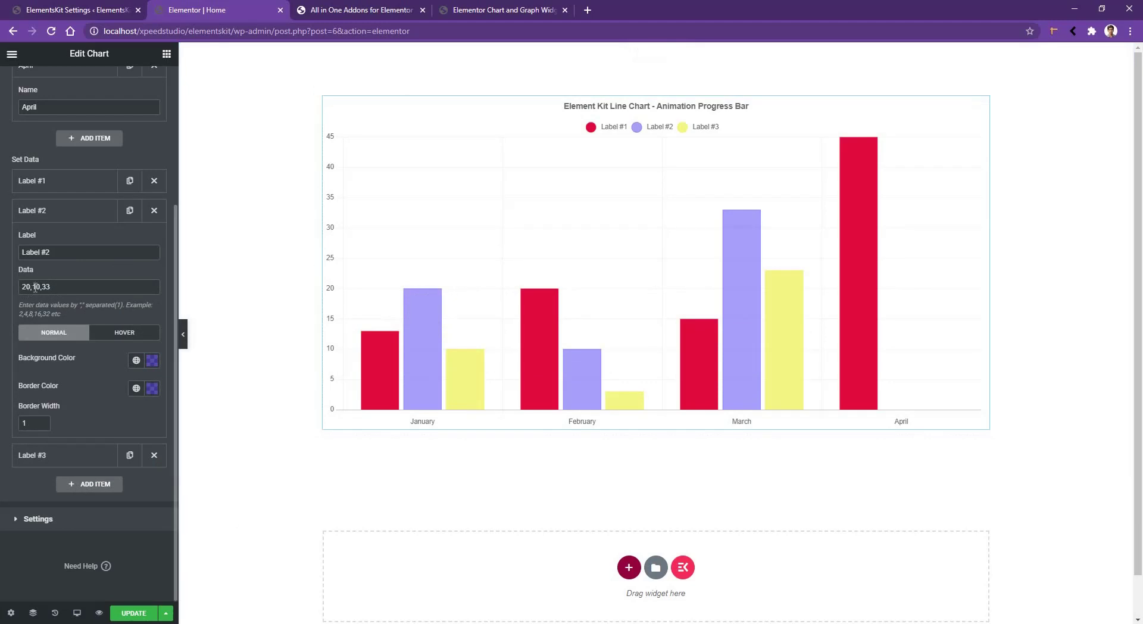
{"action": "mouse_move", "coordinate": [587, 407]}
{"action": "mouse_move", "coordinate": [780, 292]}
{"action": "type", "text": ", 25"}
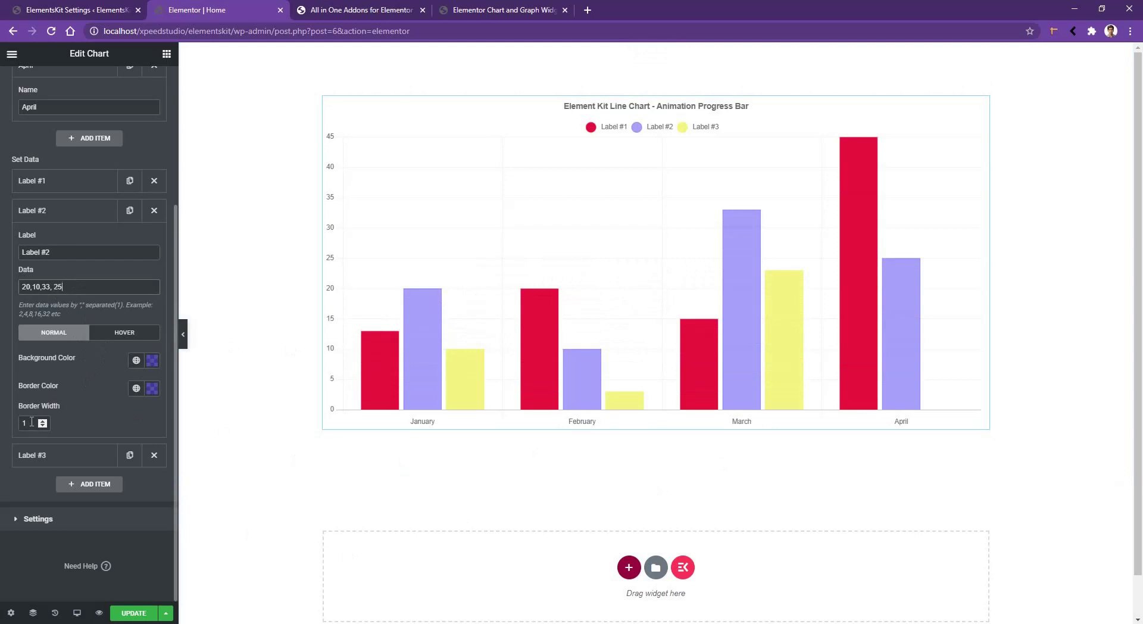
{"action": "double_click", "coordinate": [31, 422]}
{"action": "type", "text": "3"}
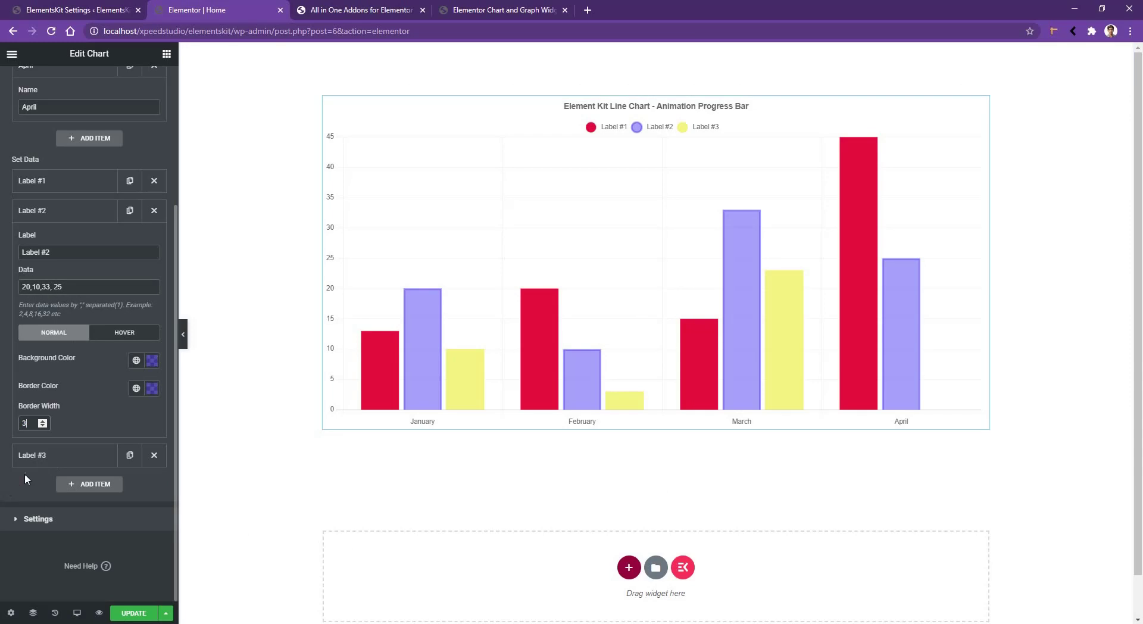
Add a fourth dataset under Set Data, after Label #3.
{"action": "left_click", "coordinate": [36, 458]}
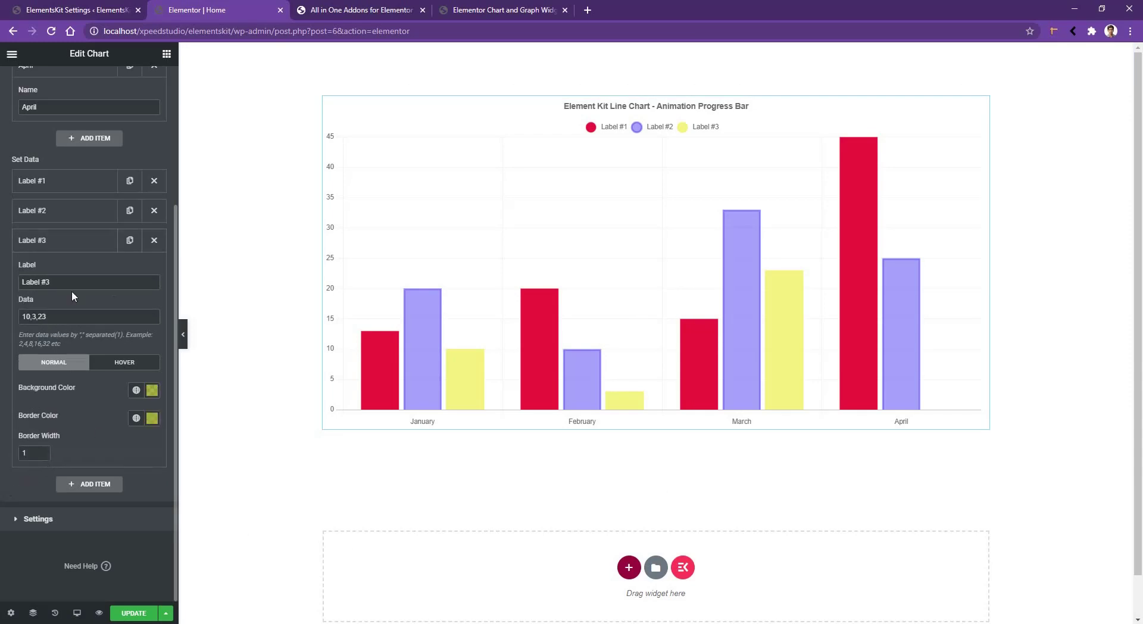
{"action": "left_click", "coordinate": [78, 484]}
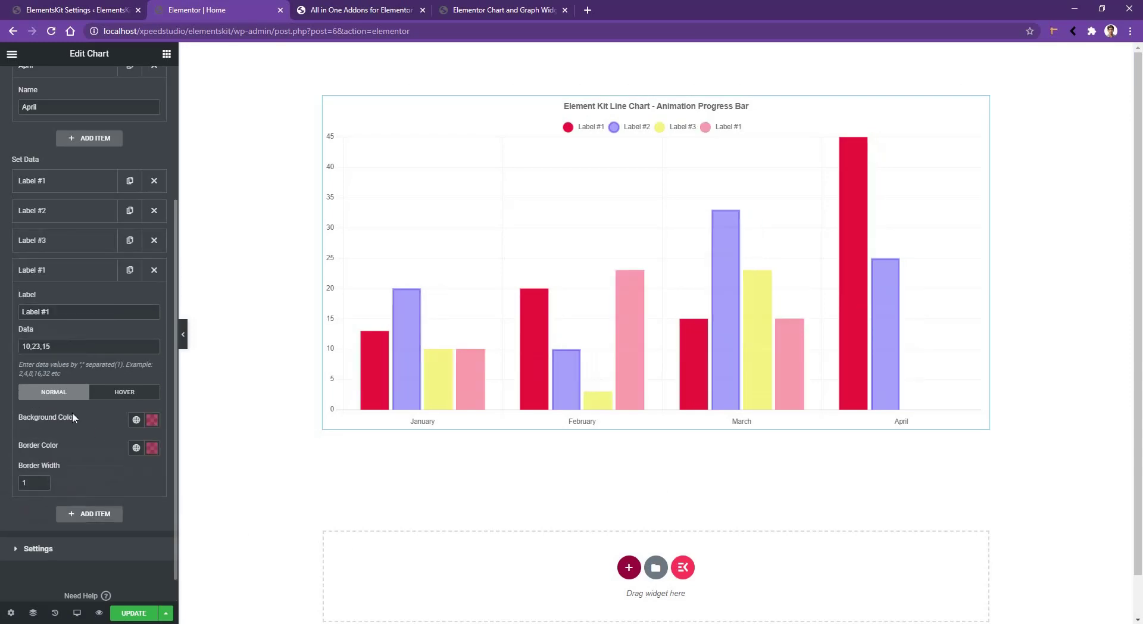
{"action": "left_click", "coordinate": [67, 550]}
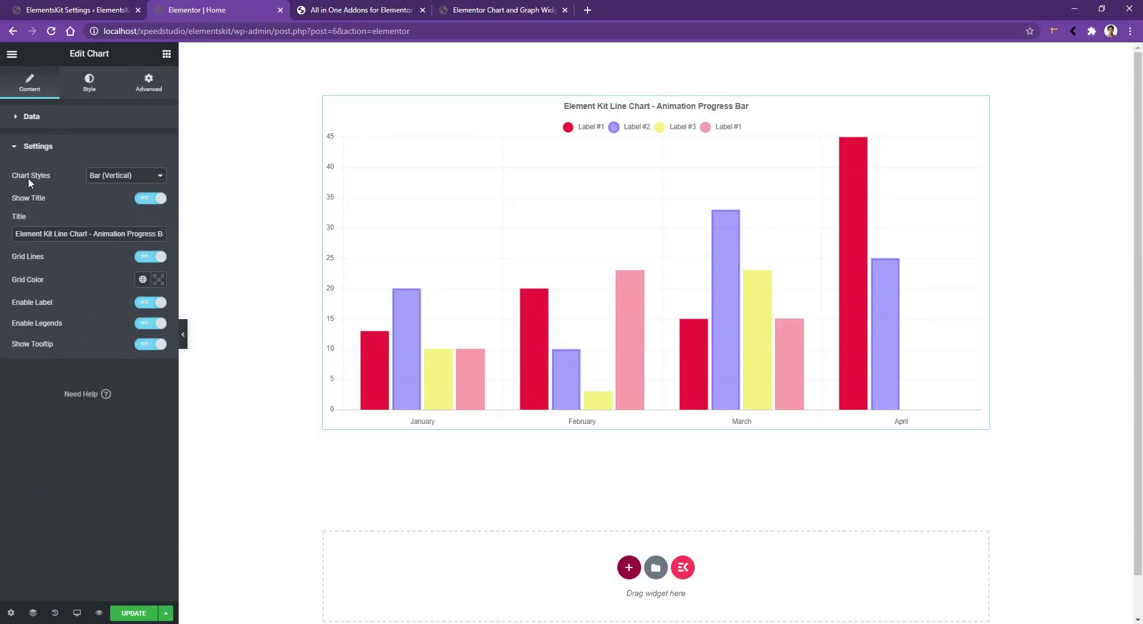
Try horizontal bar, line, radar, doughnut and pie chart styles, finishing on Polar Area.
{"action": "left_click", "coordinate": [100, 176]}
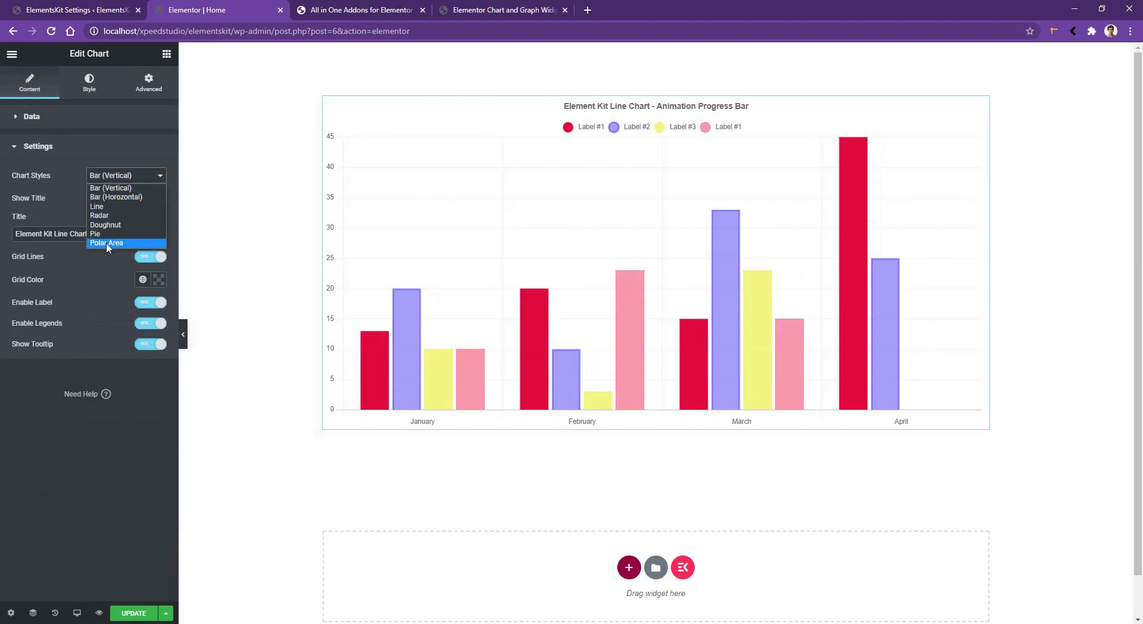
{"action": "left_click", "coordinate": [119, 197]}
{"action": "key", "text": "space"}
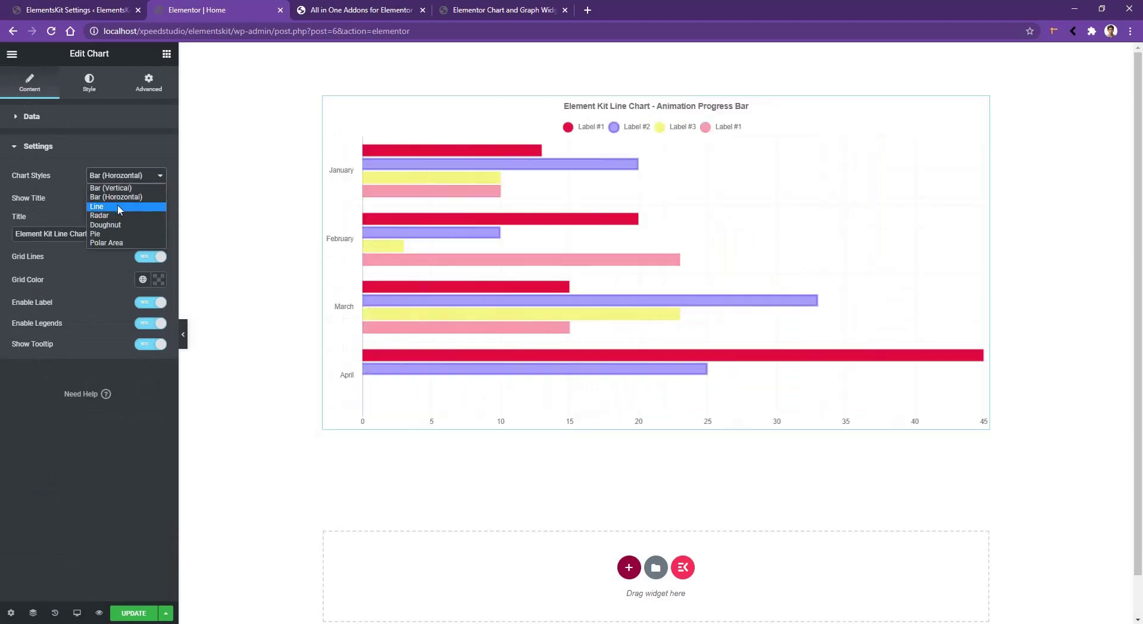
{"action": "key", "text": "Down"}
{"action": "left_click", "coordinate": [117, 215]}
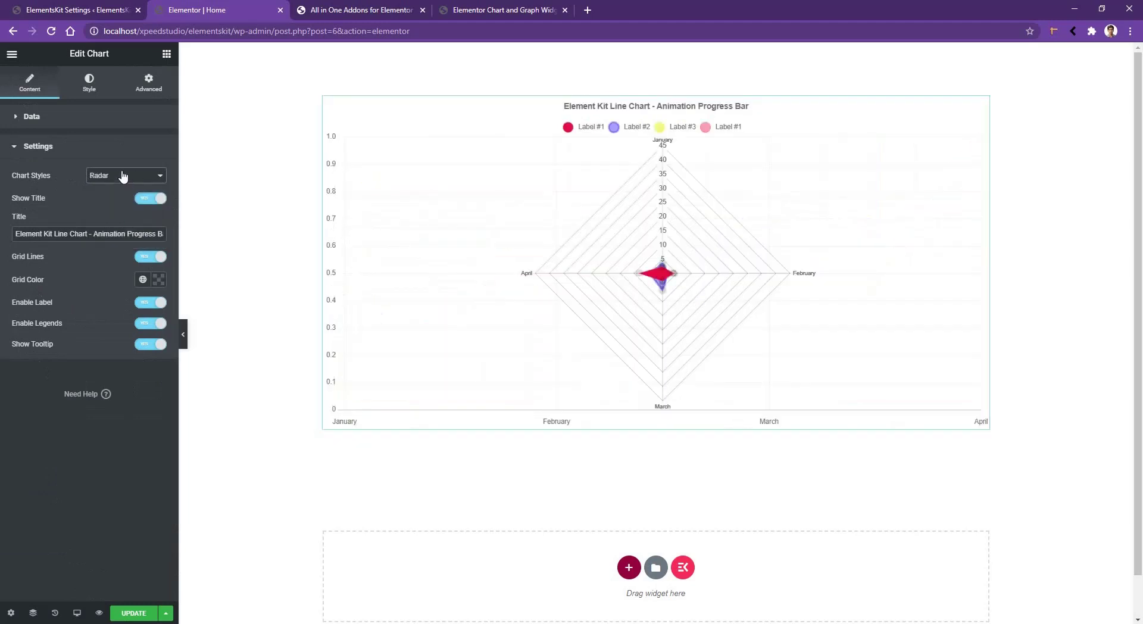
{"action": "left_click", "coordinate": [122, 176]}
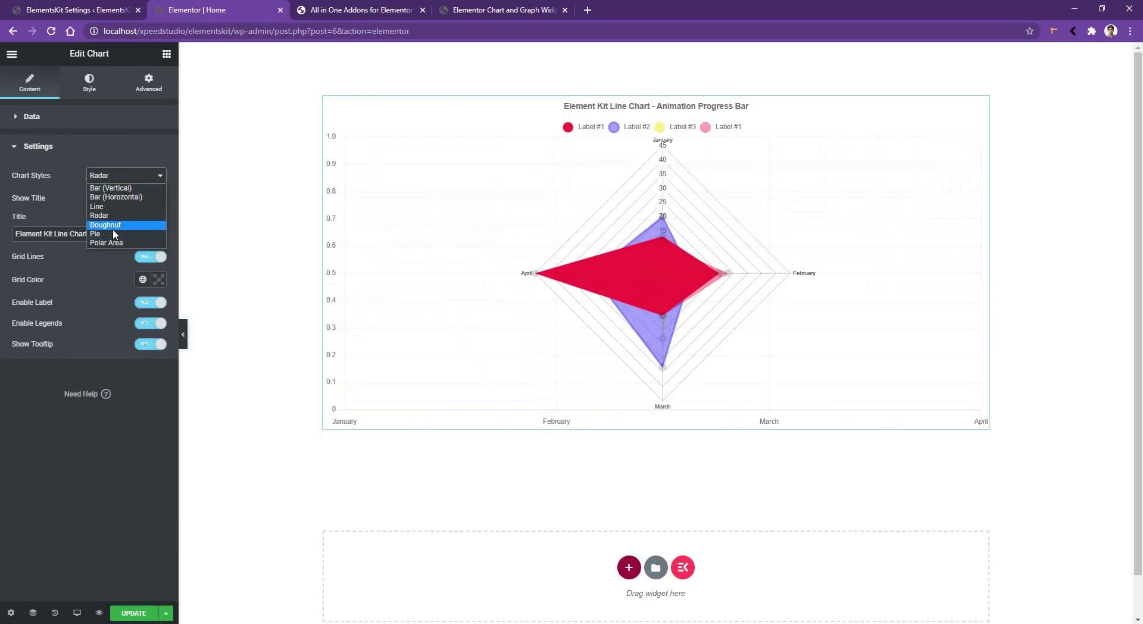
{"action": "left_click", "coordinate": [113, 225]}
{"action": "left_click", "coordinate": [113, 179]}
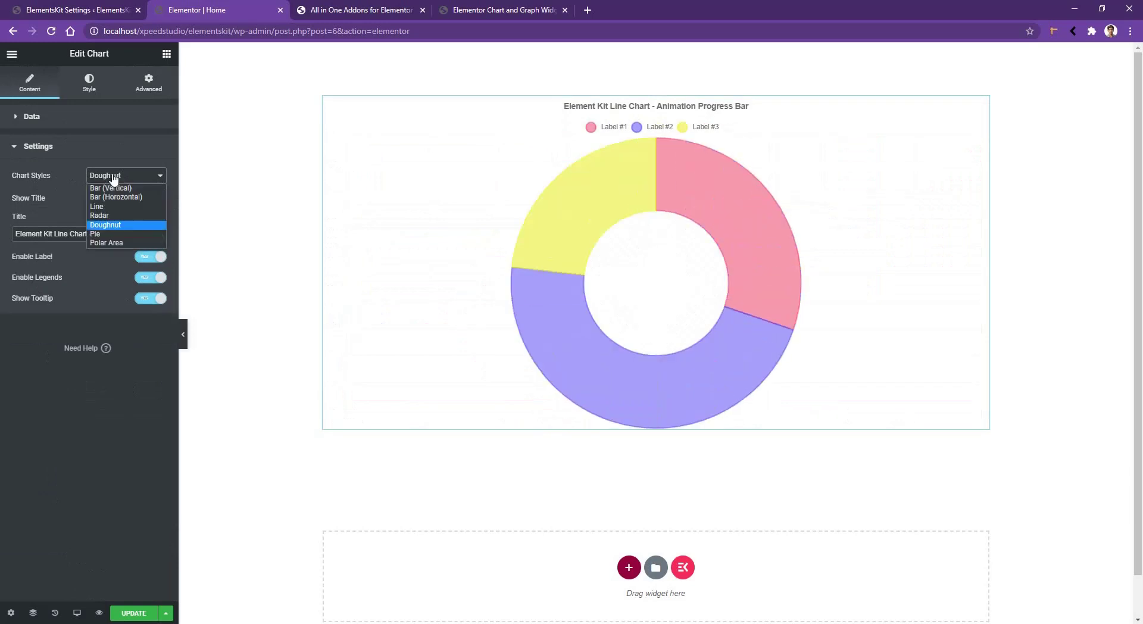
{"action": "left_click", "coordinate": [116, 232]}
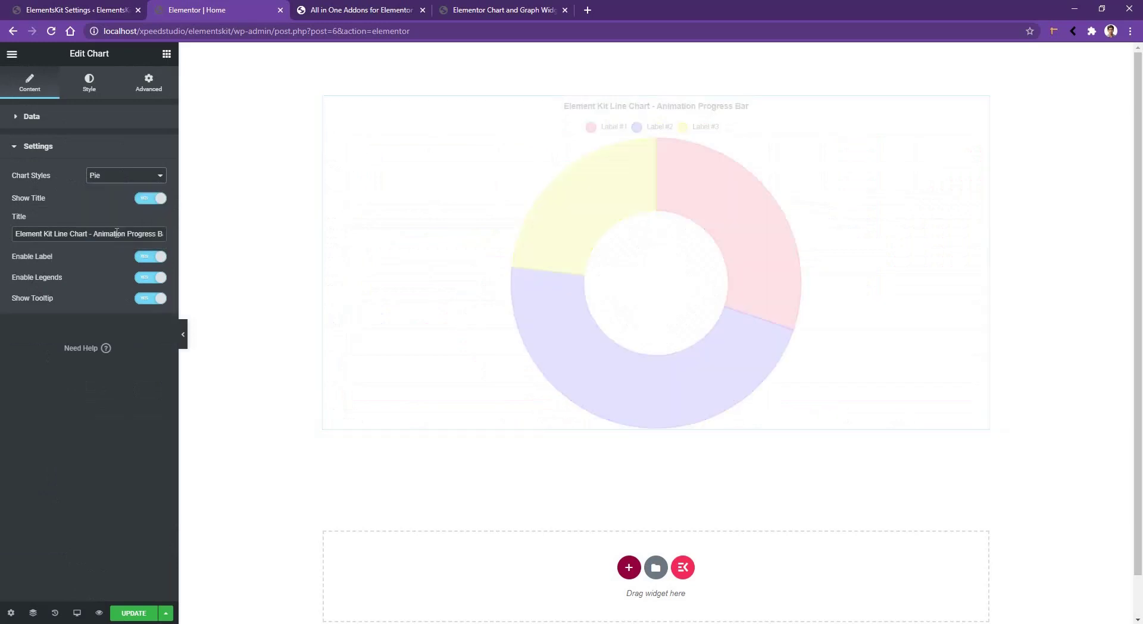
{"action": "left_click", "coordinate": [121, 176]}
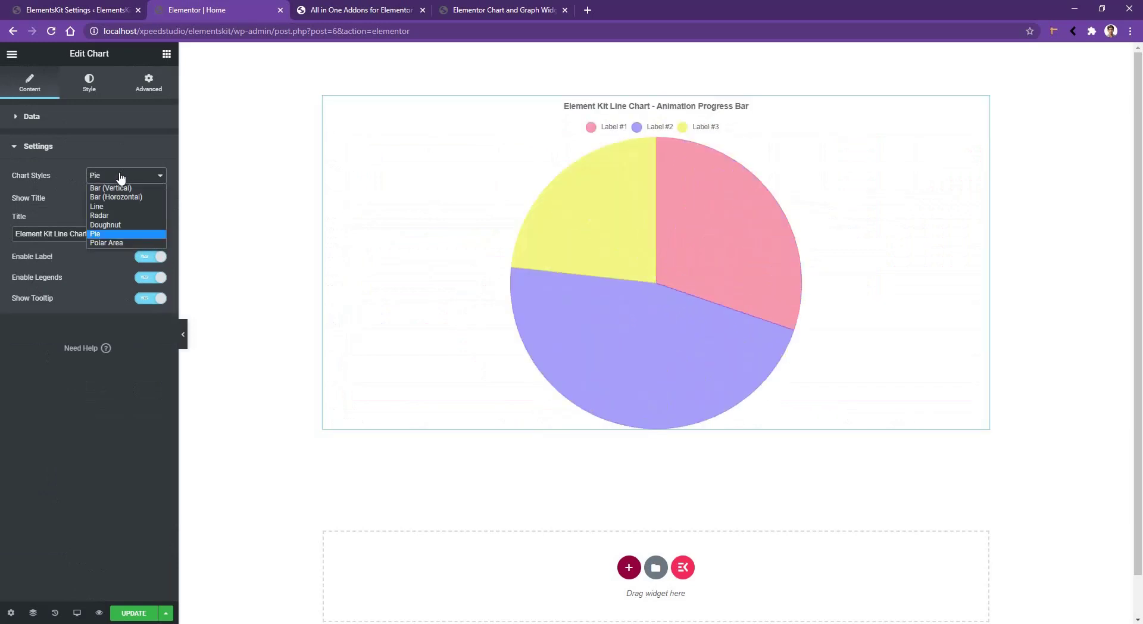
{"action": "left_click", "coordinate": [118, 242]}
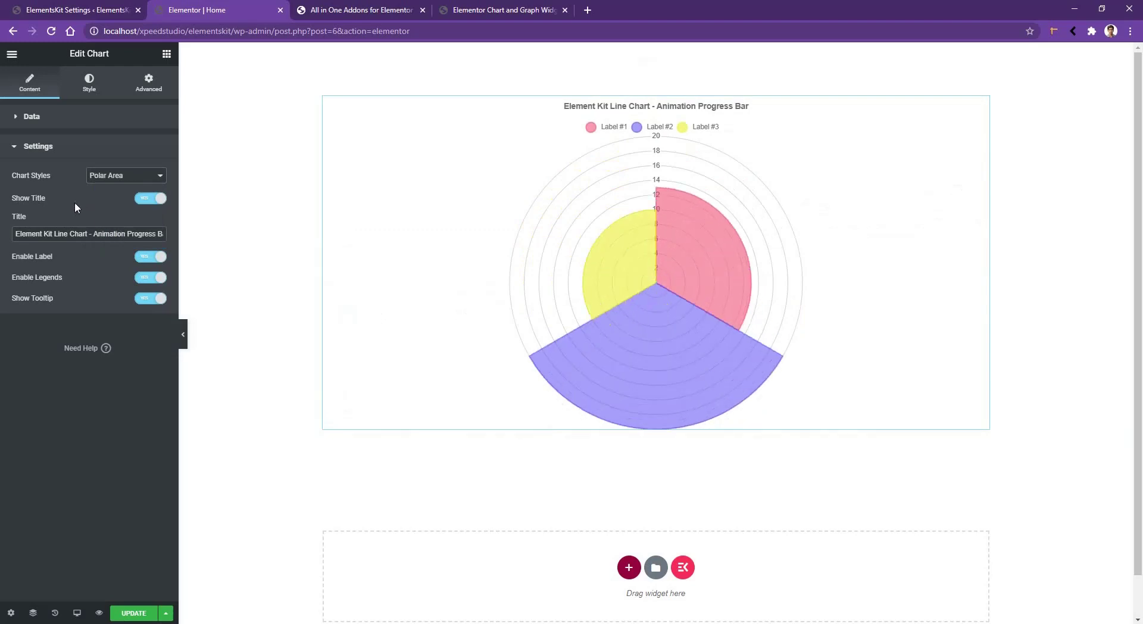
Keep Show Title on after toggling it, and set Show Tooltip to NO.
{"action": "left_click", "coordinate": [149, 199]}
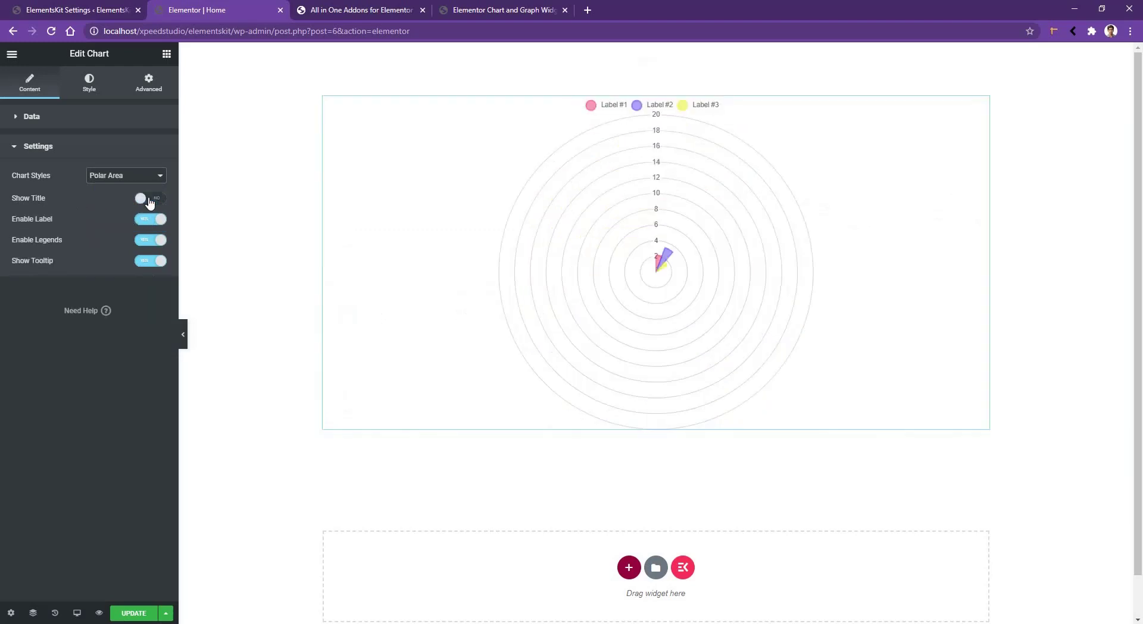
{"action": "left_click", "coordinate": [149, 200]}
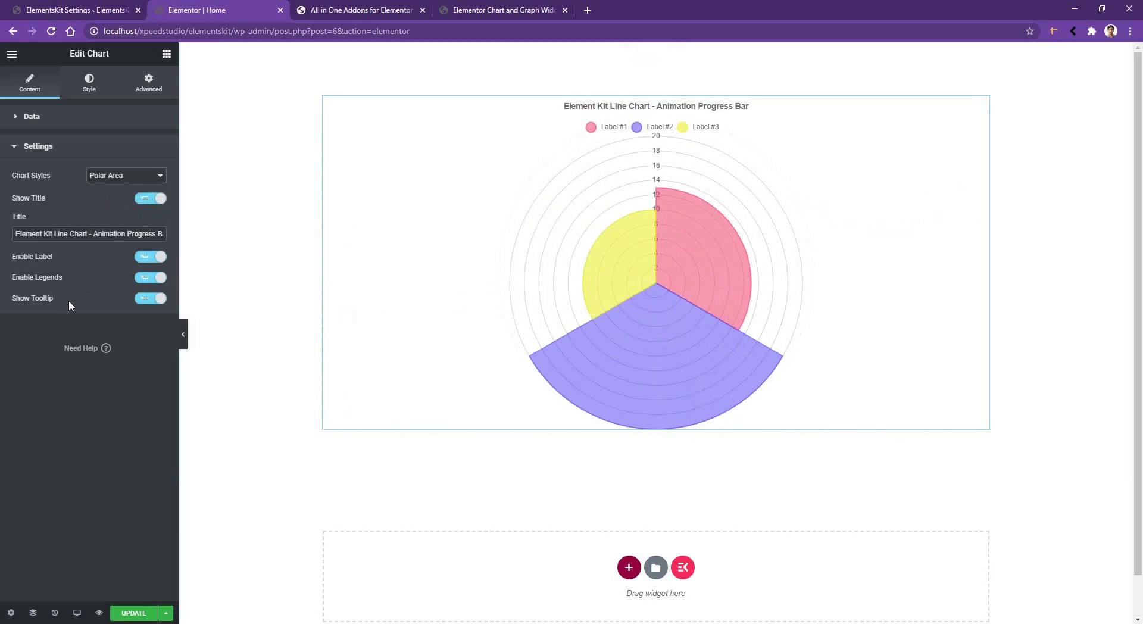
{"action": "mouse_move", "coordinate": [708, 238]}
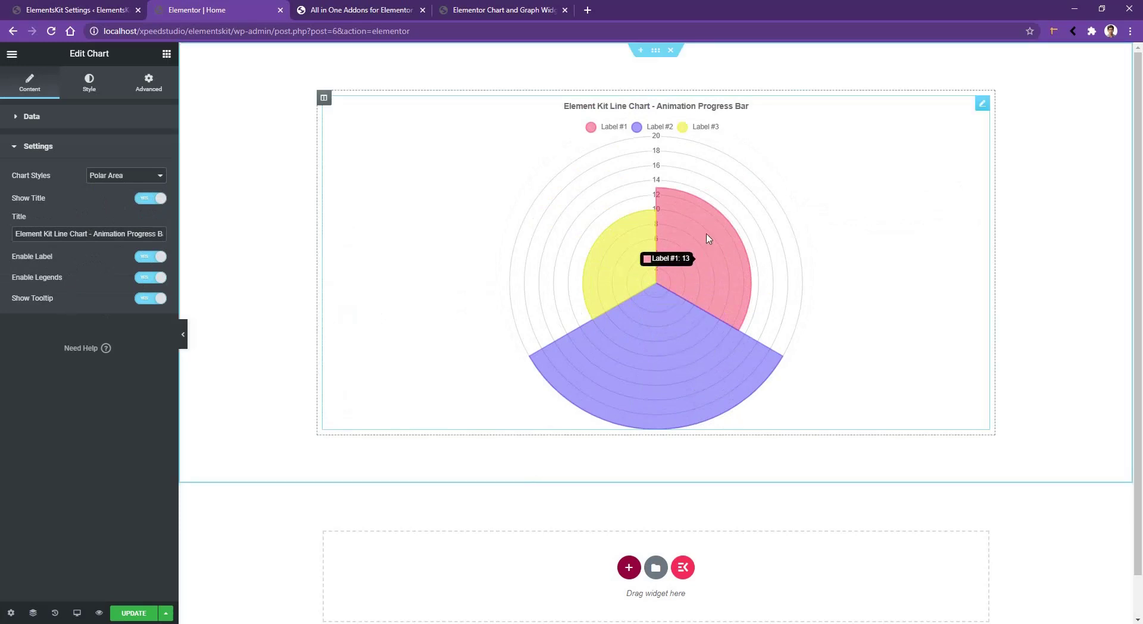
{"action": "left_click", "coordinate": [141, 299]}
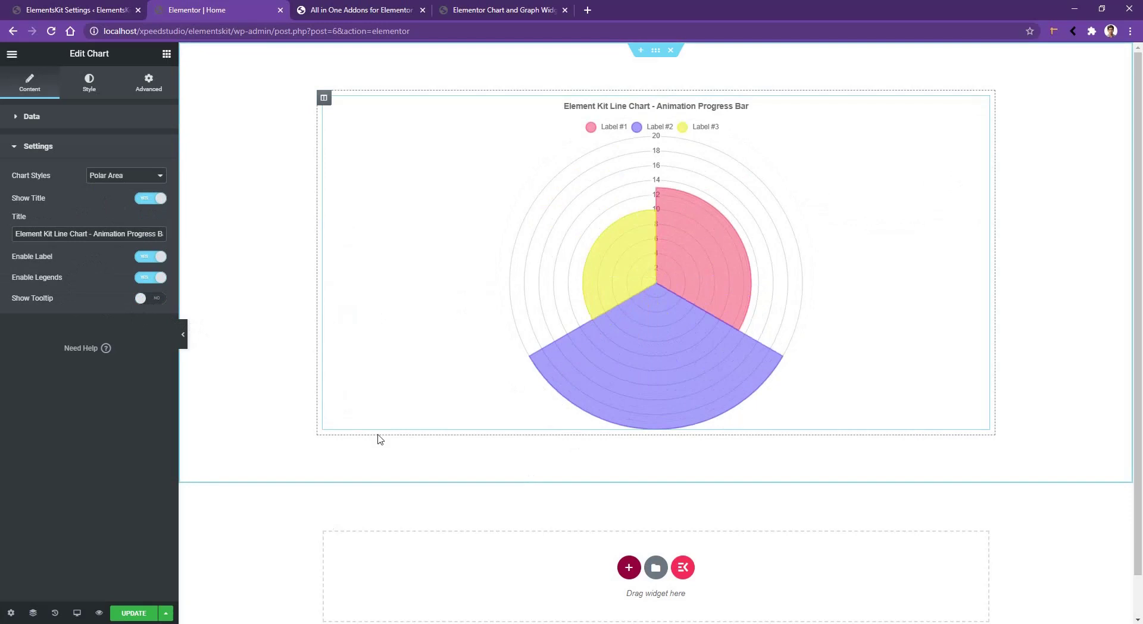